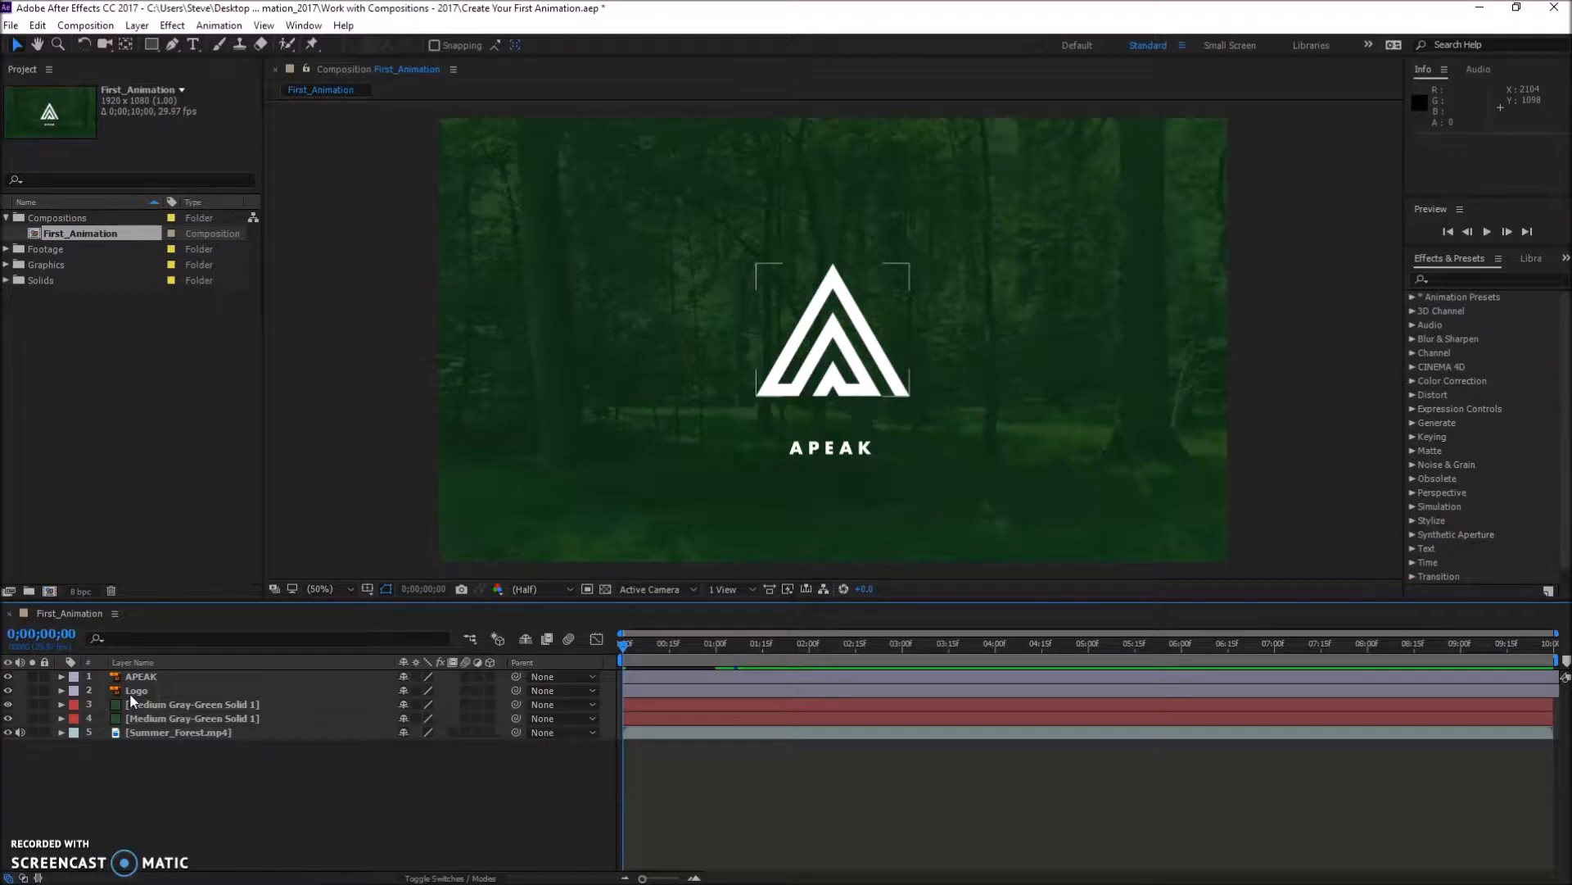
- Select each of the five timeline layers in turn to identify it in the composition, and clear the selection
click(143, 678)
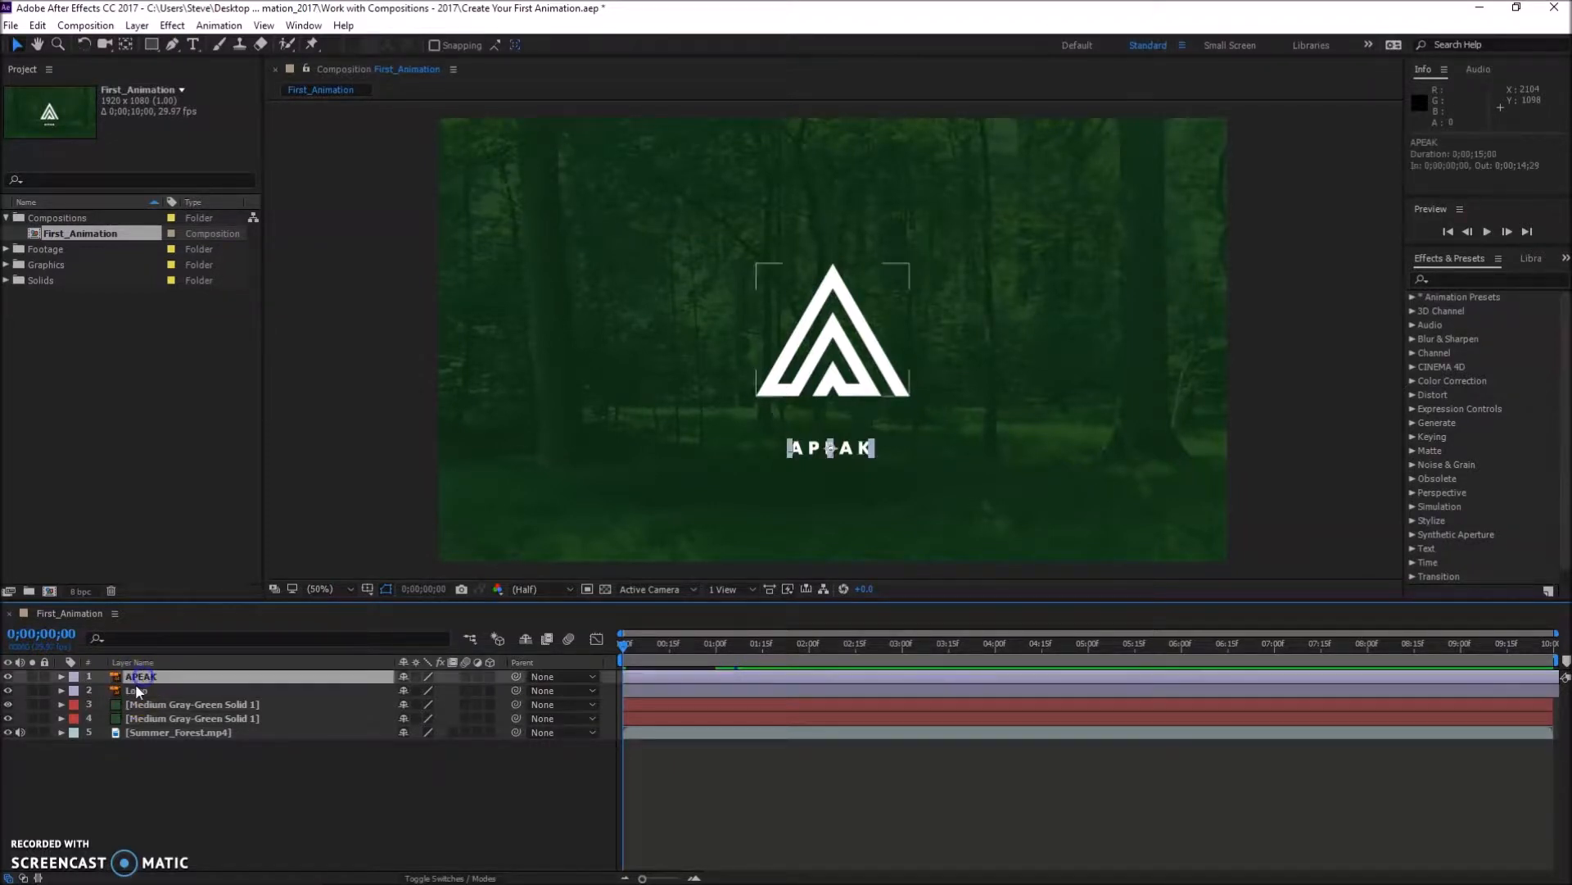
click(134, 689)
click(161, 707)
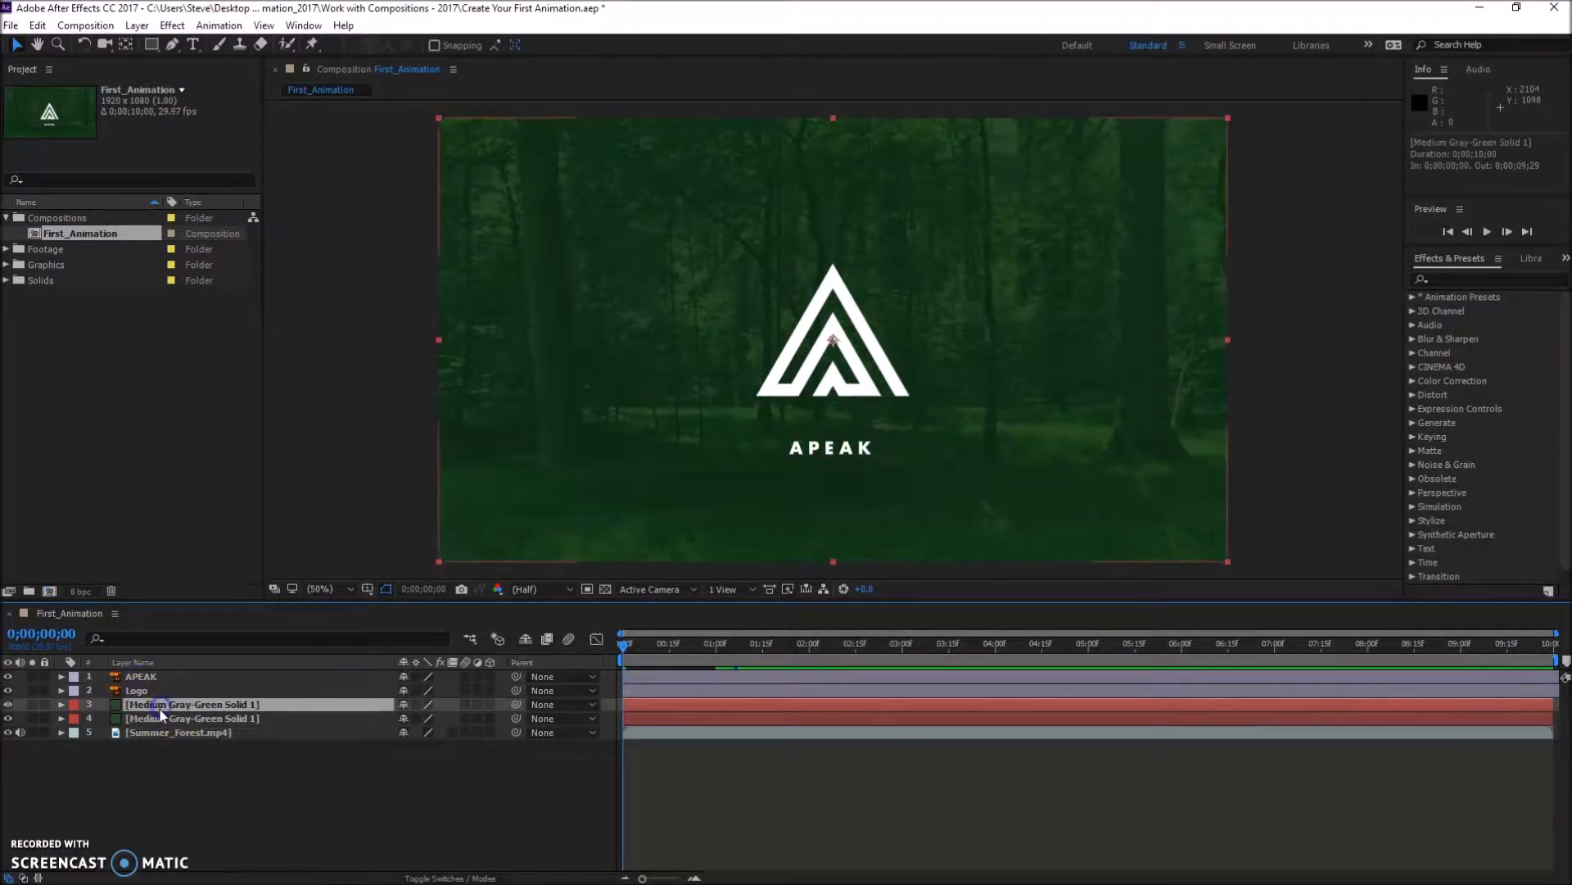
click(160, 720)
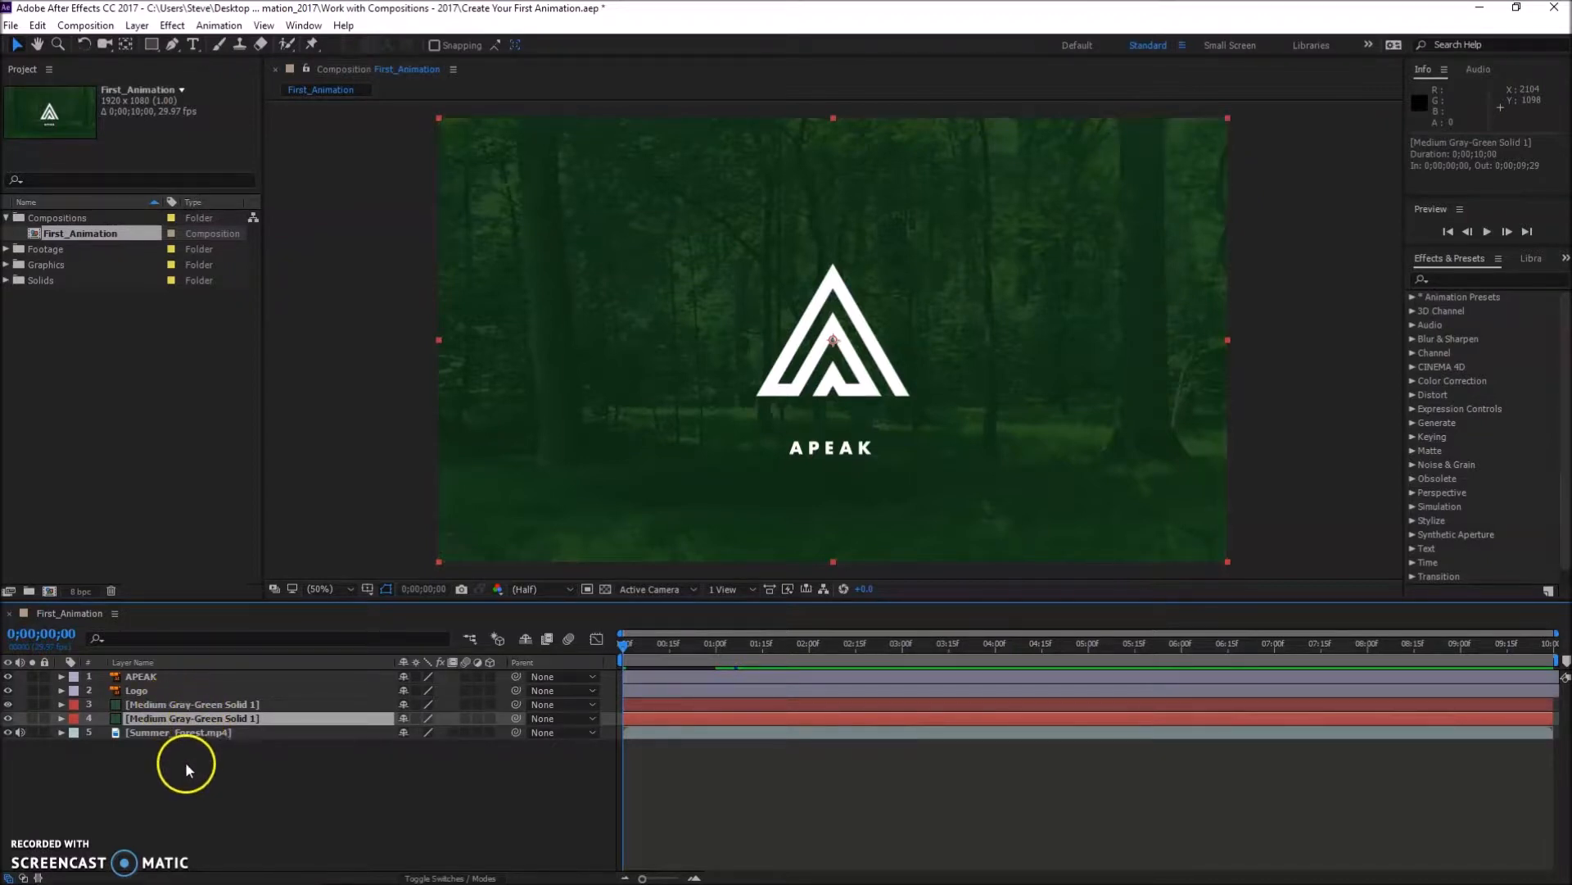
click(157, 733)
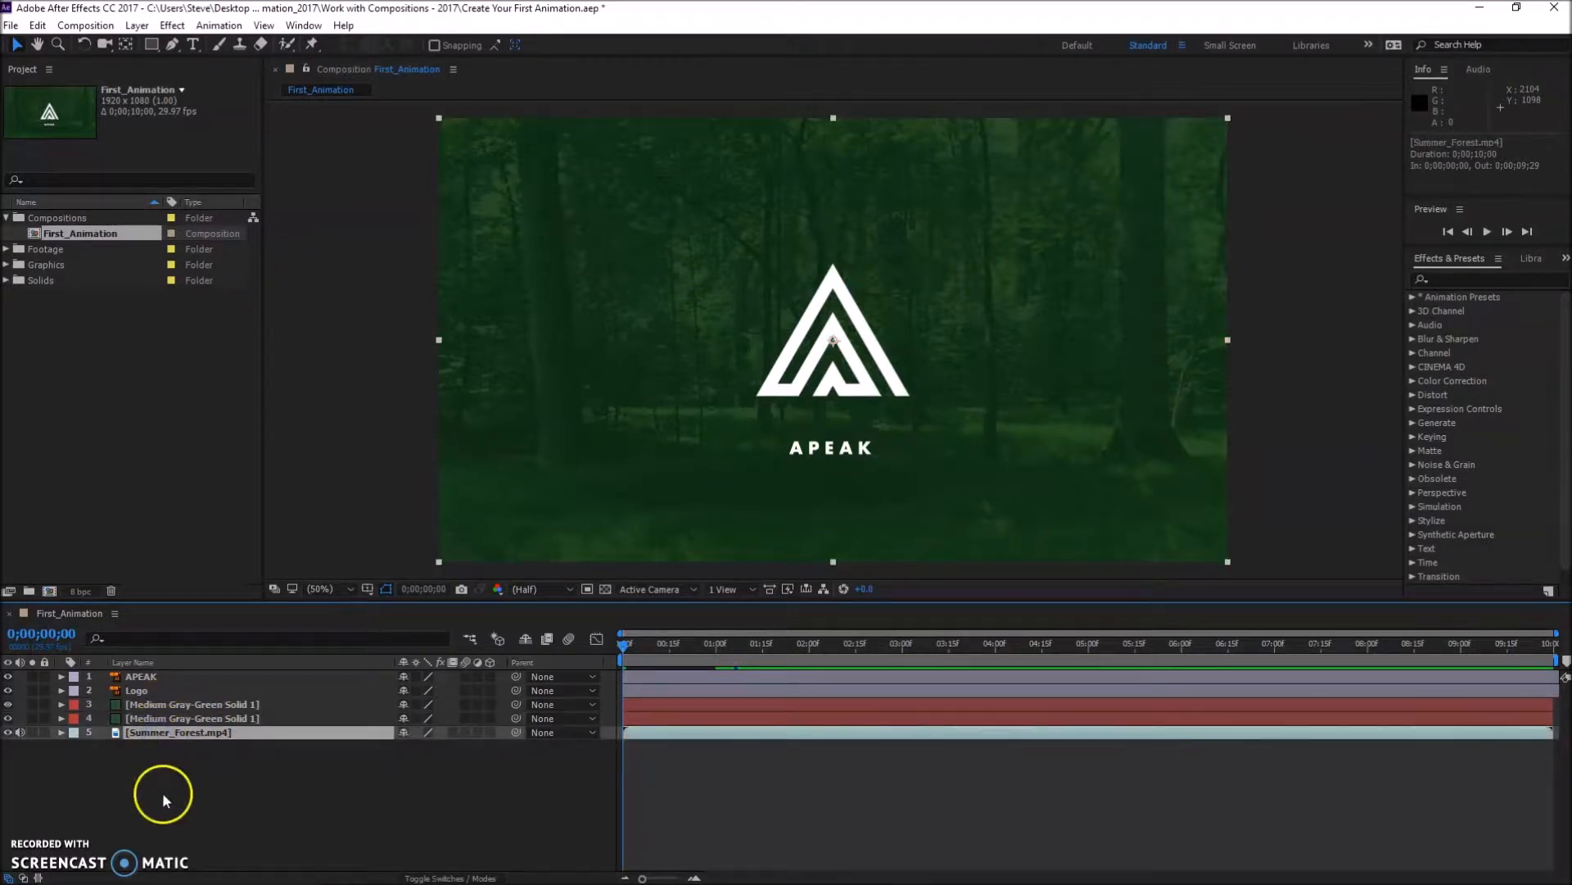
click(188, 809)
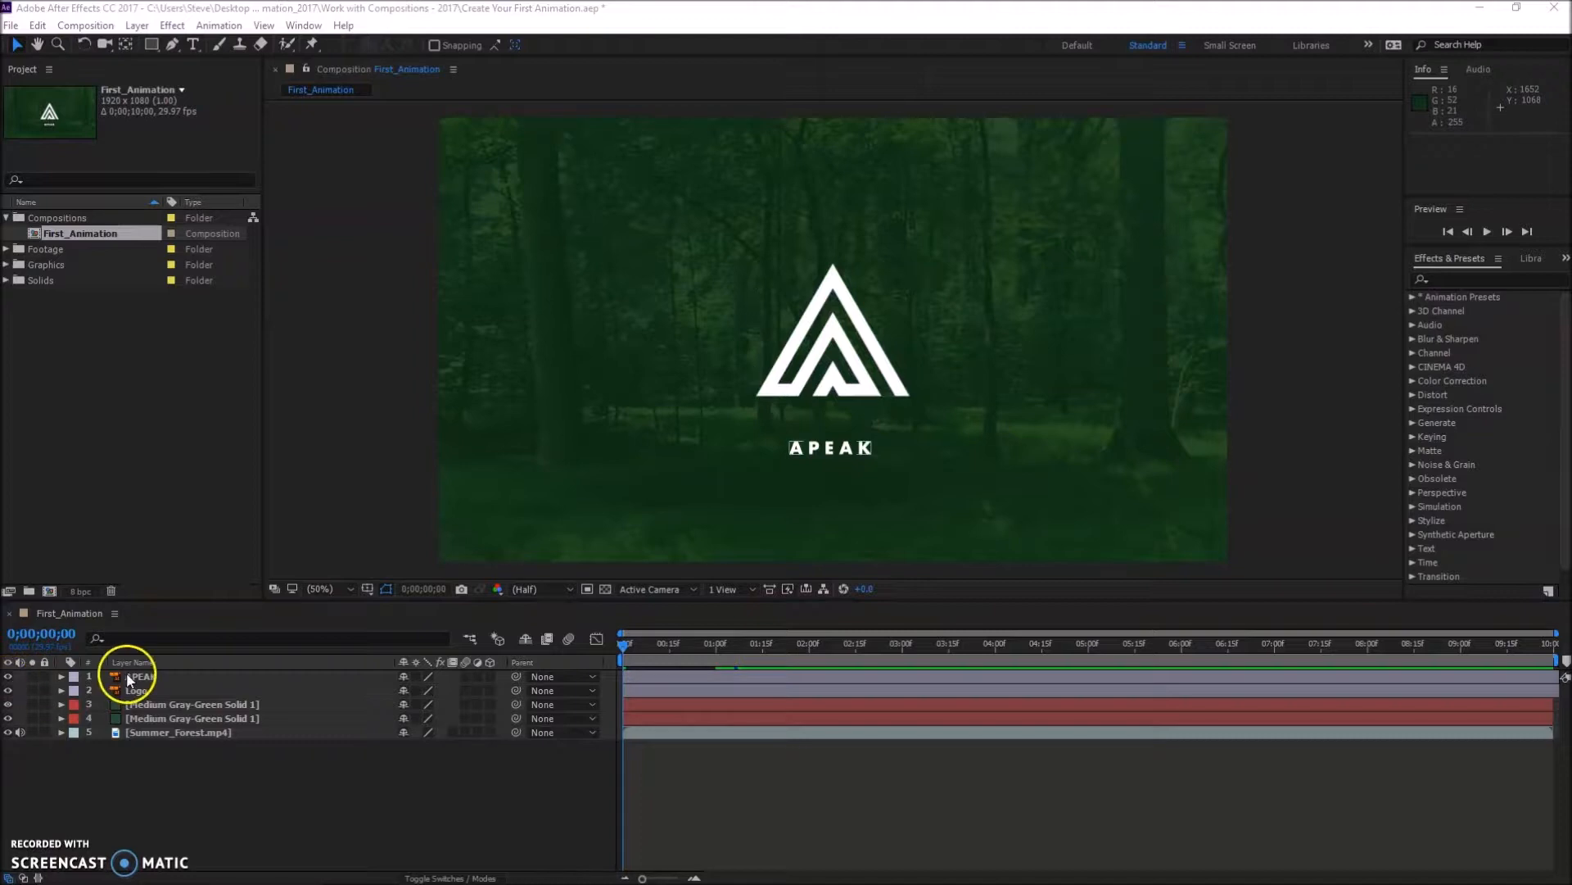
- Toggle the visibility of the APEAK and Logo layers off and on to check what each one shows
click(10, 679)
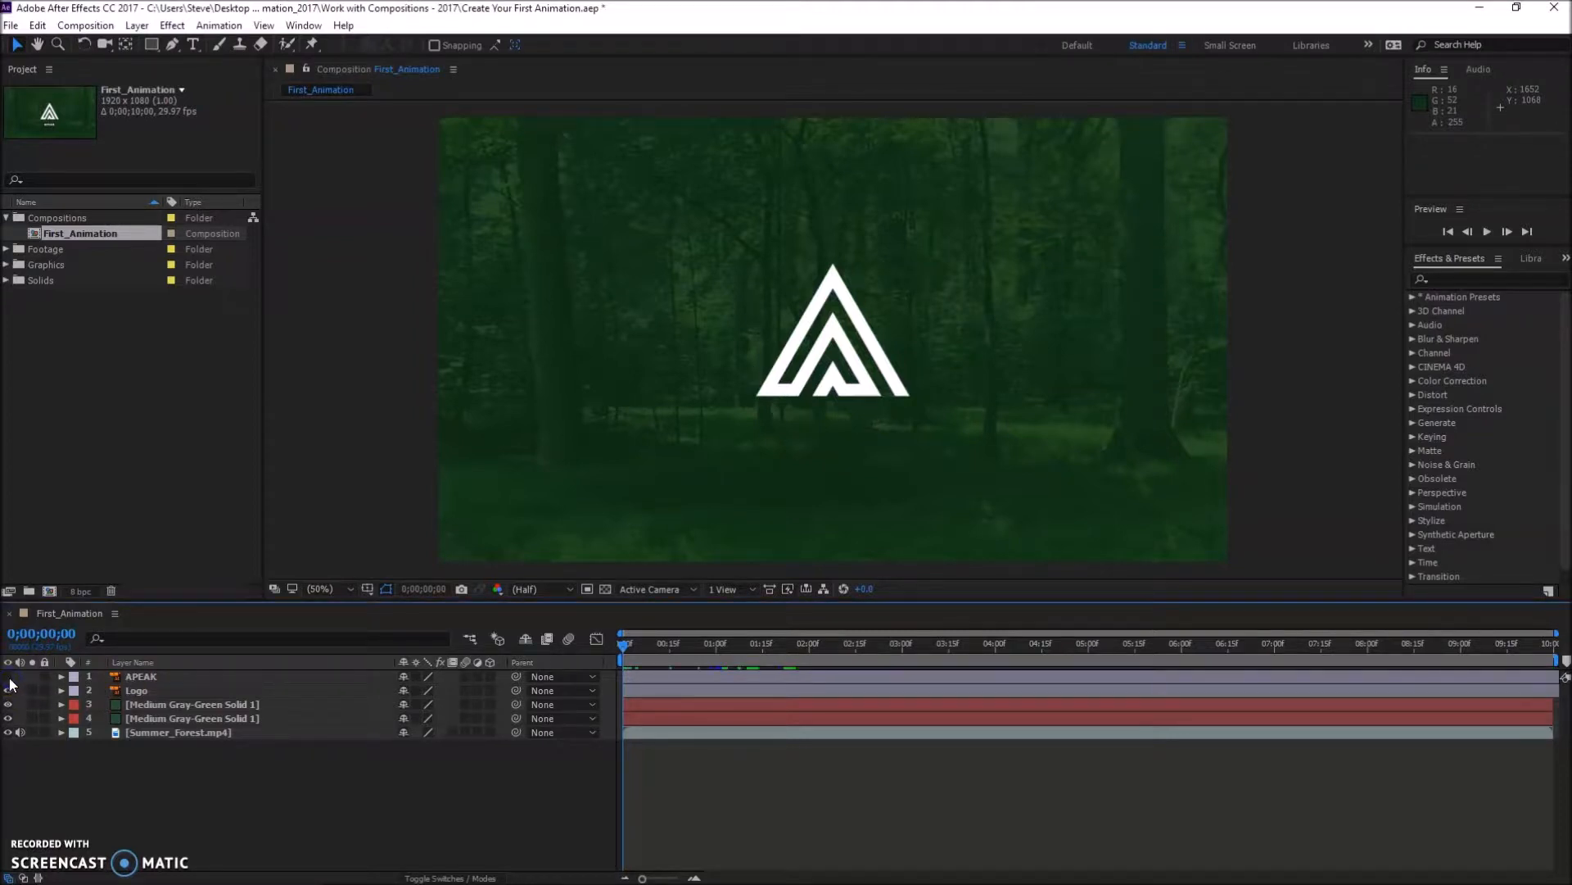
click(9, 676)
click(9, 677)
click(9, 676)
click(8, 690)
click(8, 691)
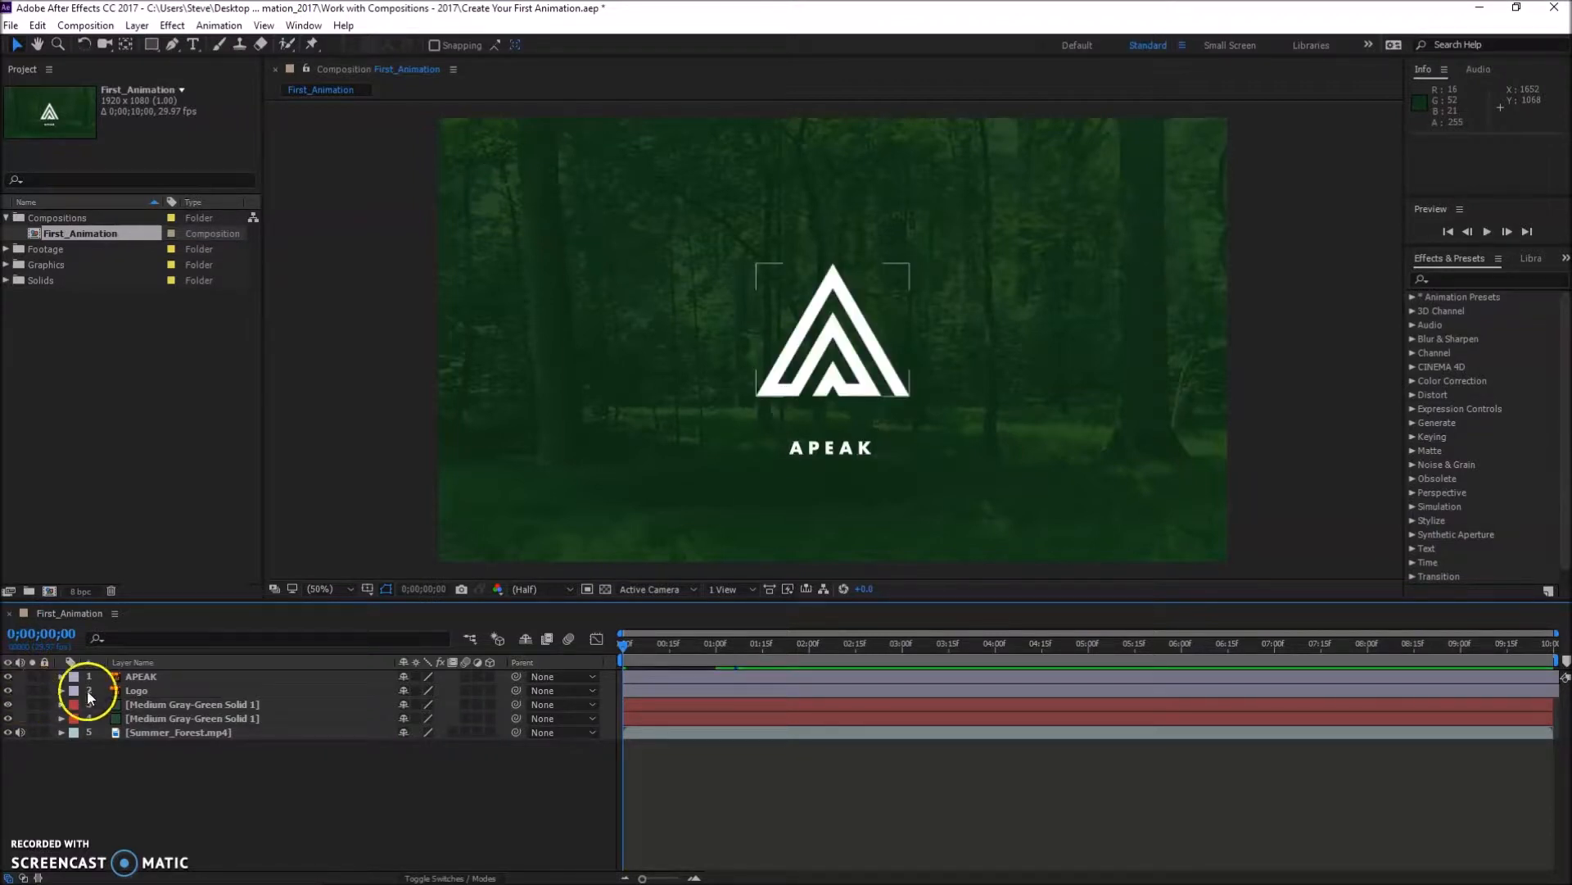
- Examine the Transform properties of the APEAK layer and collapse them again
click(142, 678)
click(365, 798)
click(149, 677)
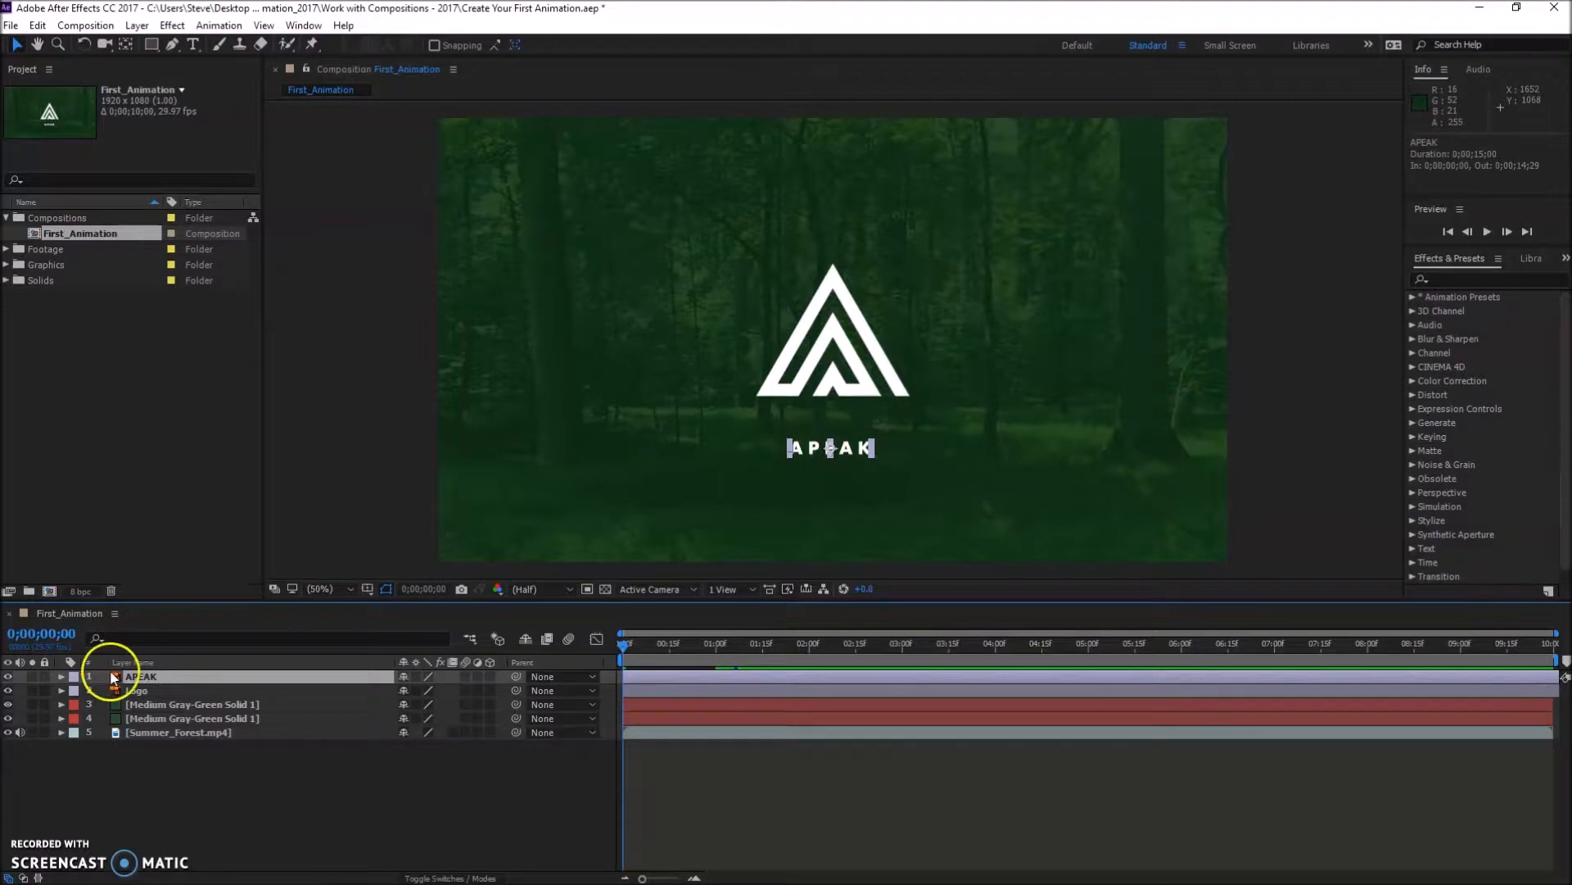
click(61, 676)
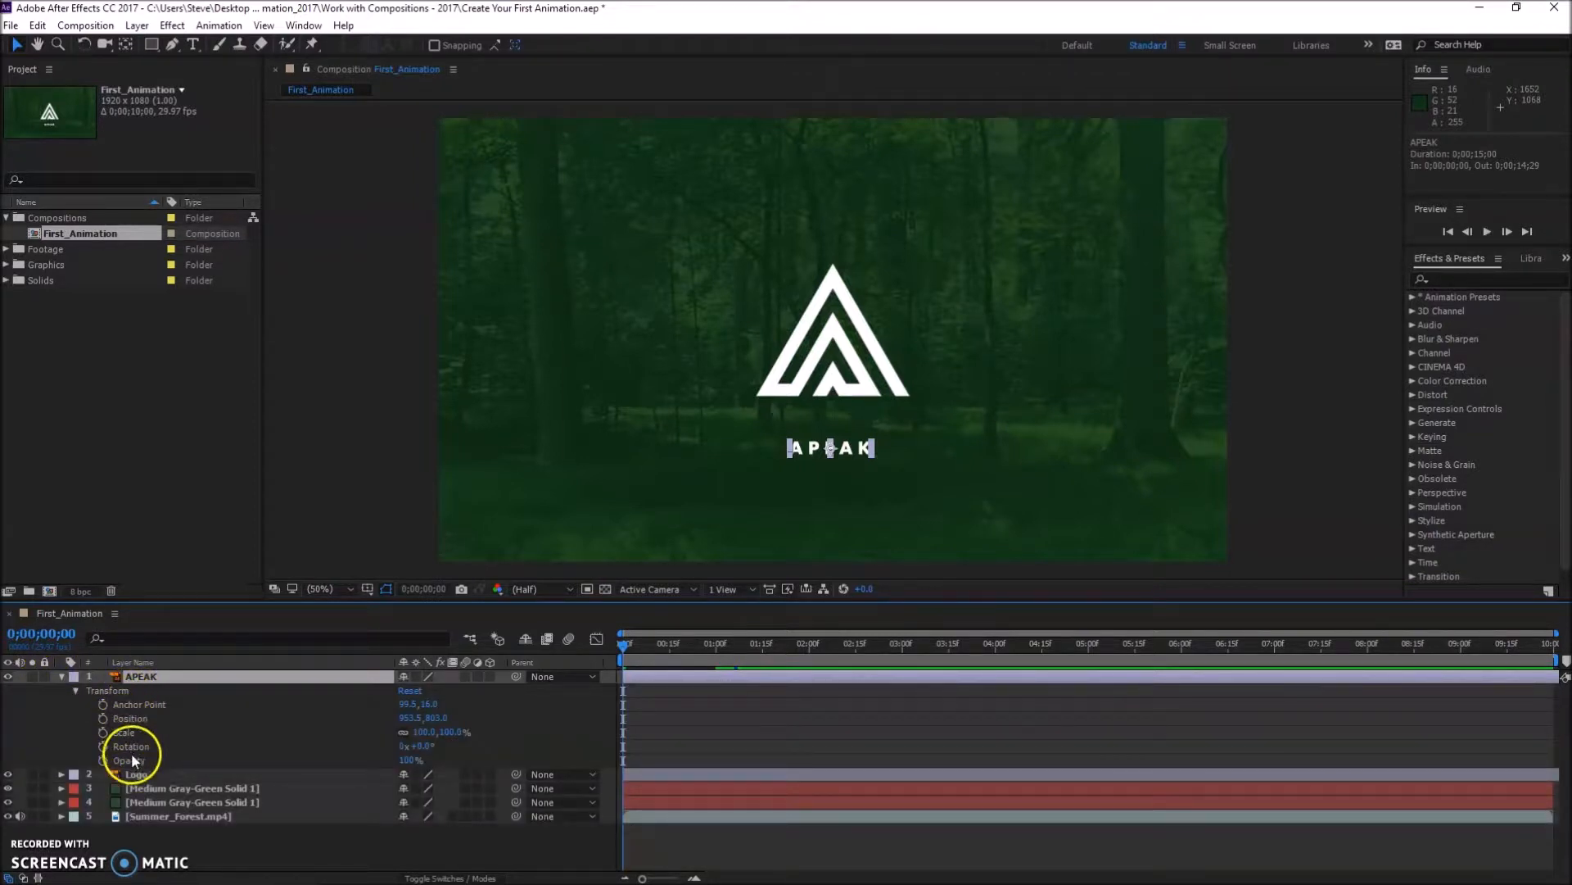
click(61, 676)
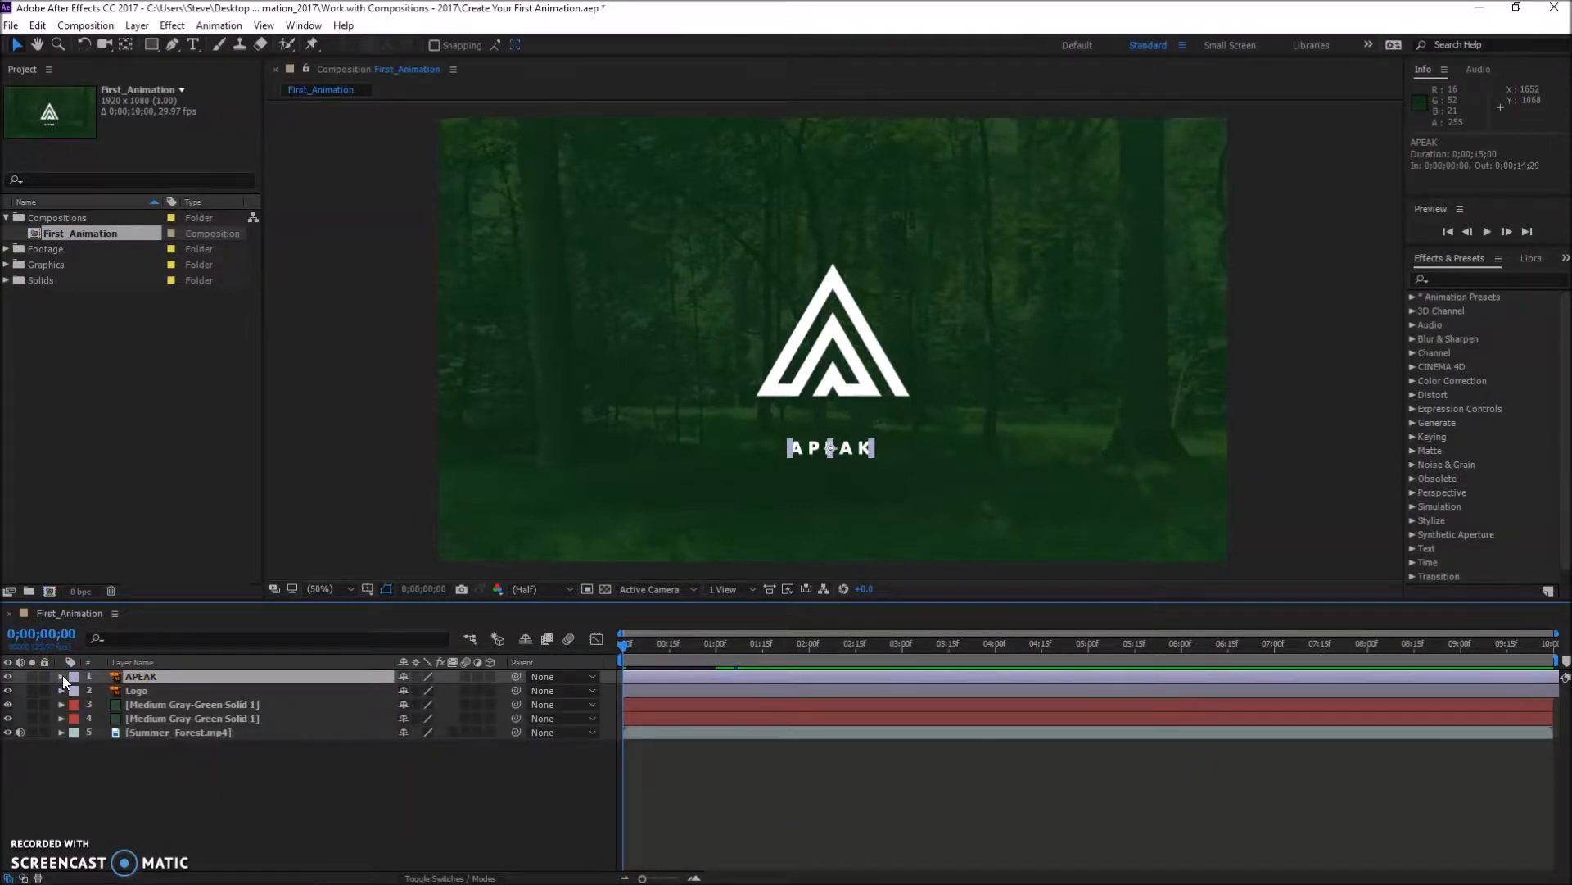
- Add an Opacity keyframe of 0% to the APEAK layer at the start of the composition
key(t)
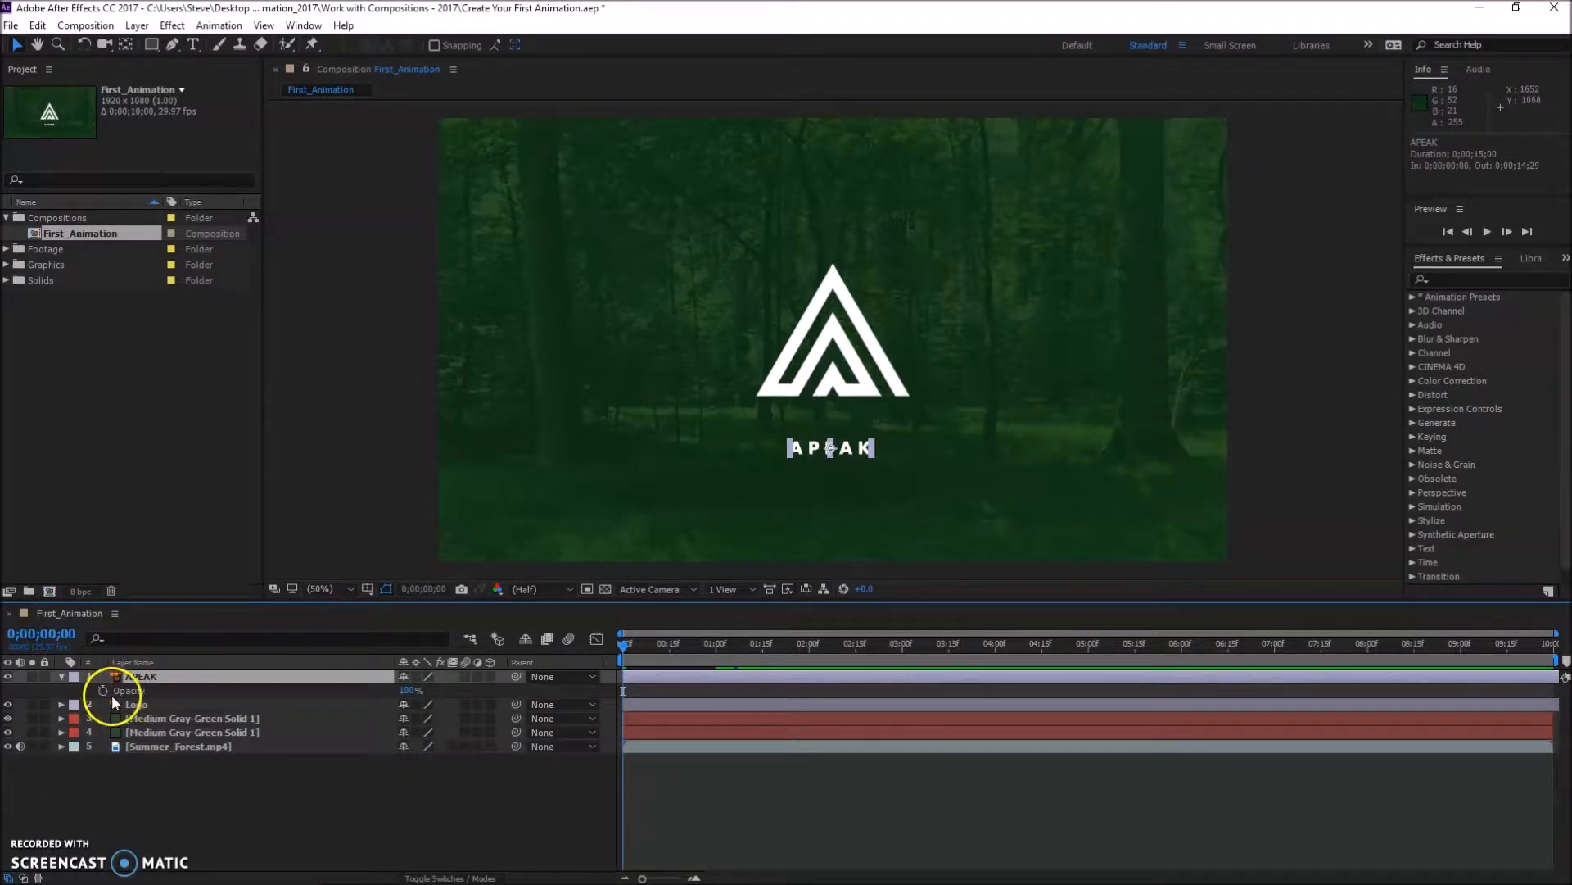
click(411, 692)
key(Return)
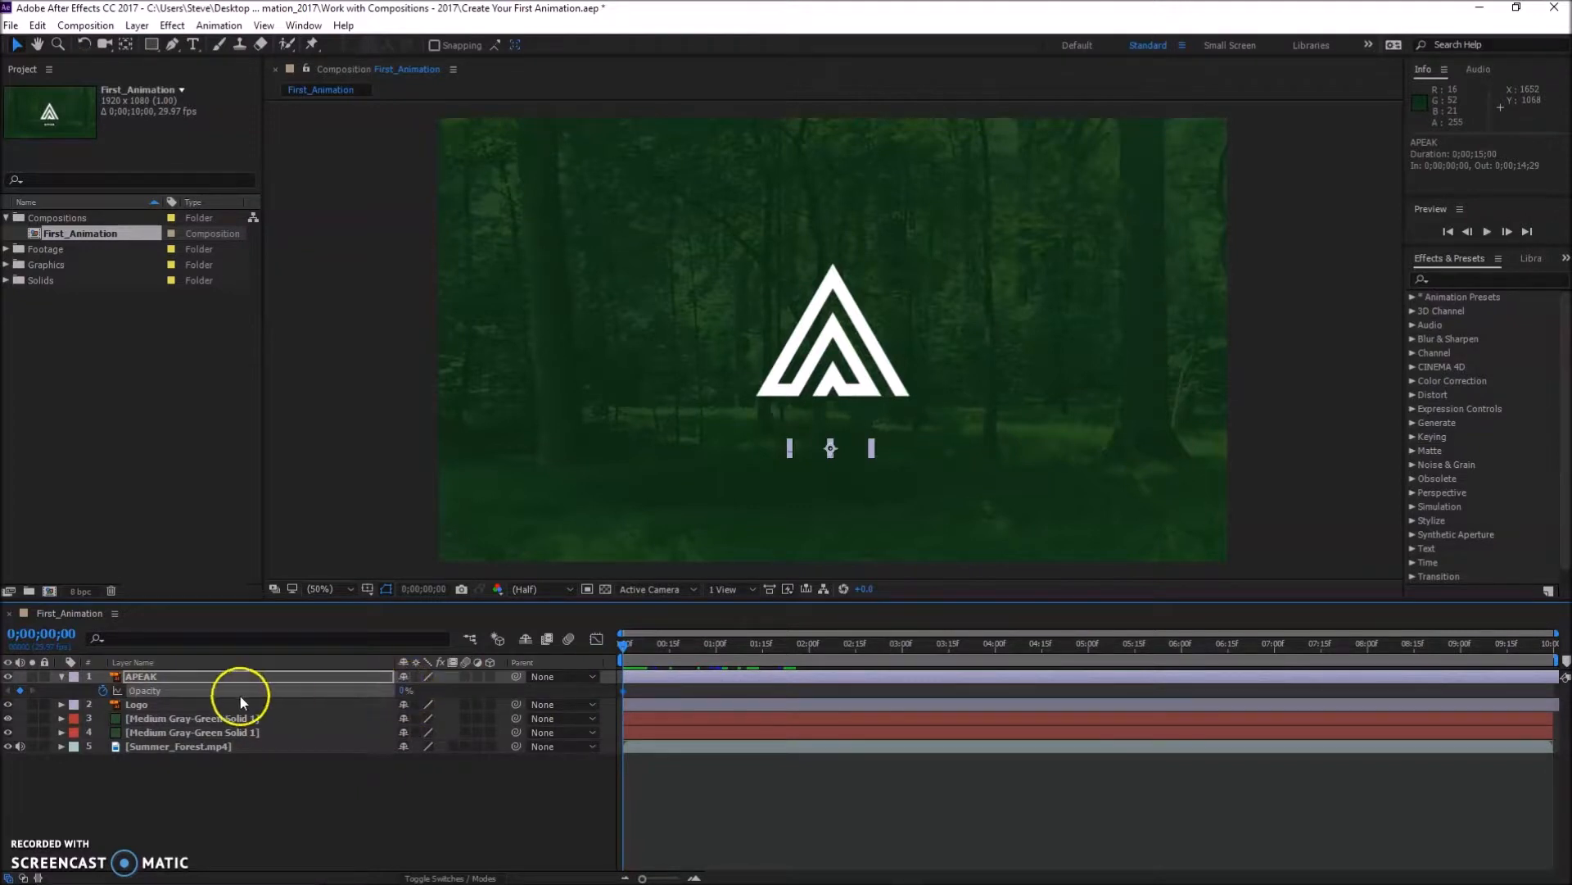
- Add a second Opacity keyframe of 100% to the APEAK layer at 0;00;02;00
click(54, 633)
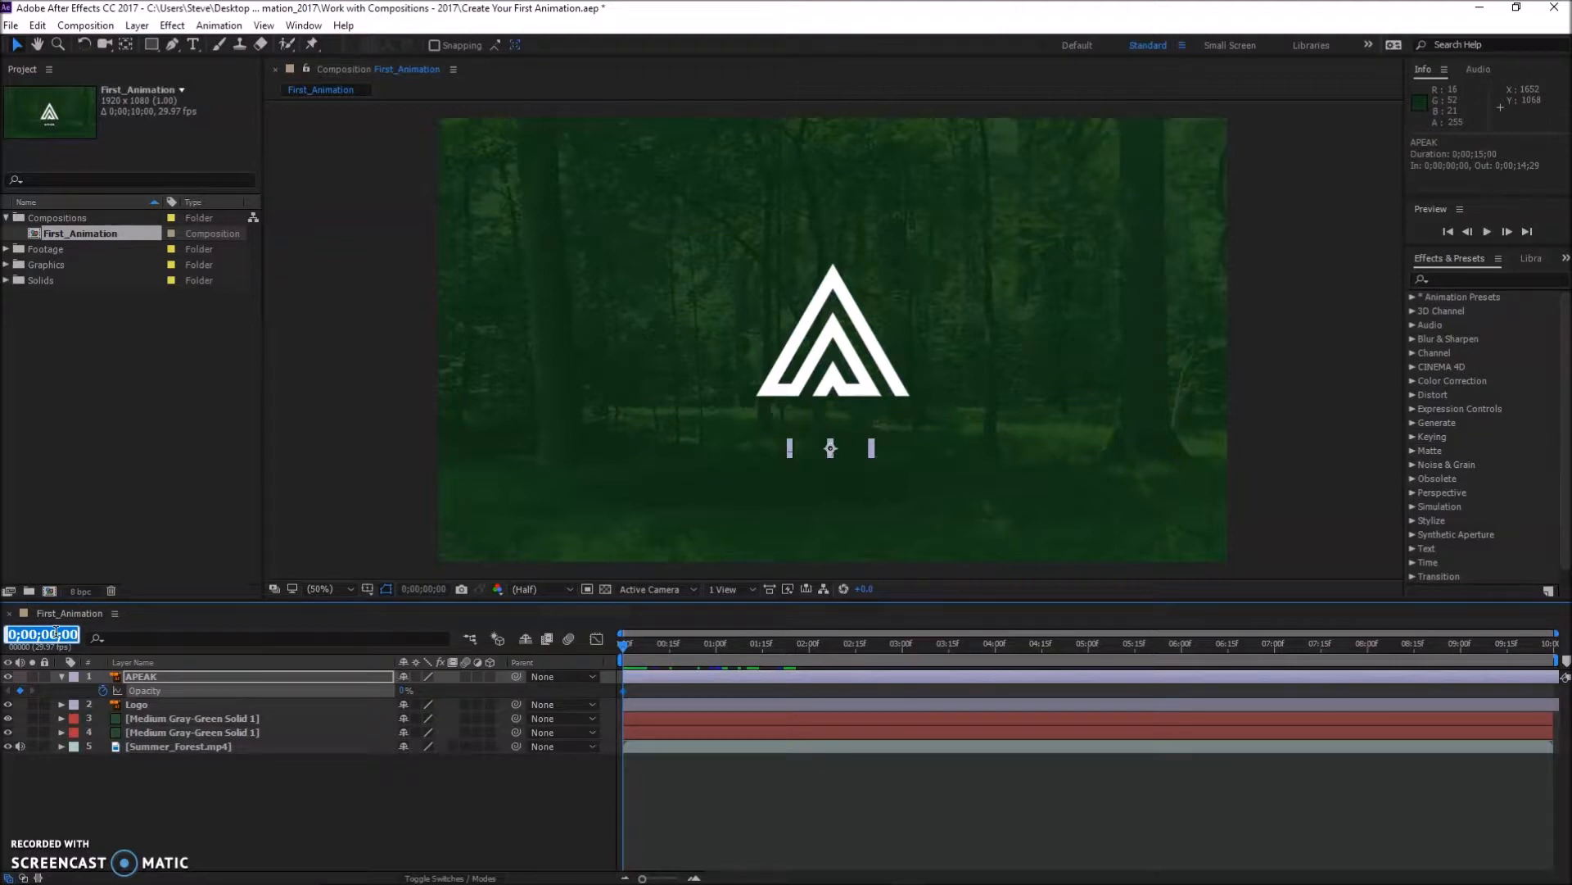
text(2;)
text(00)
key(Return)
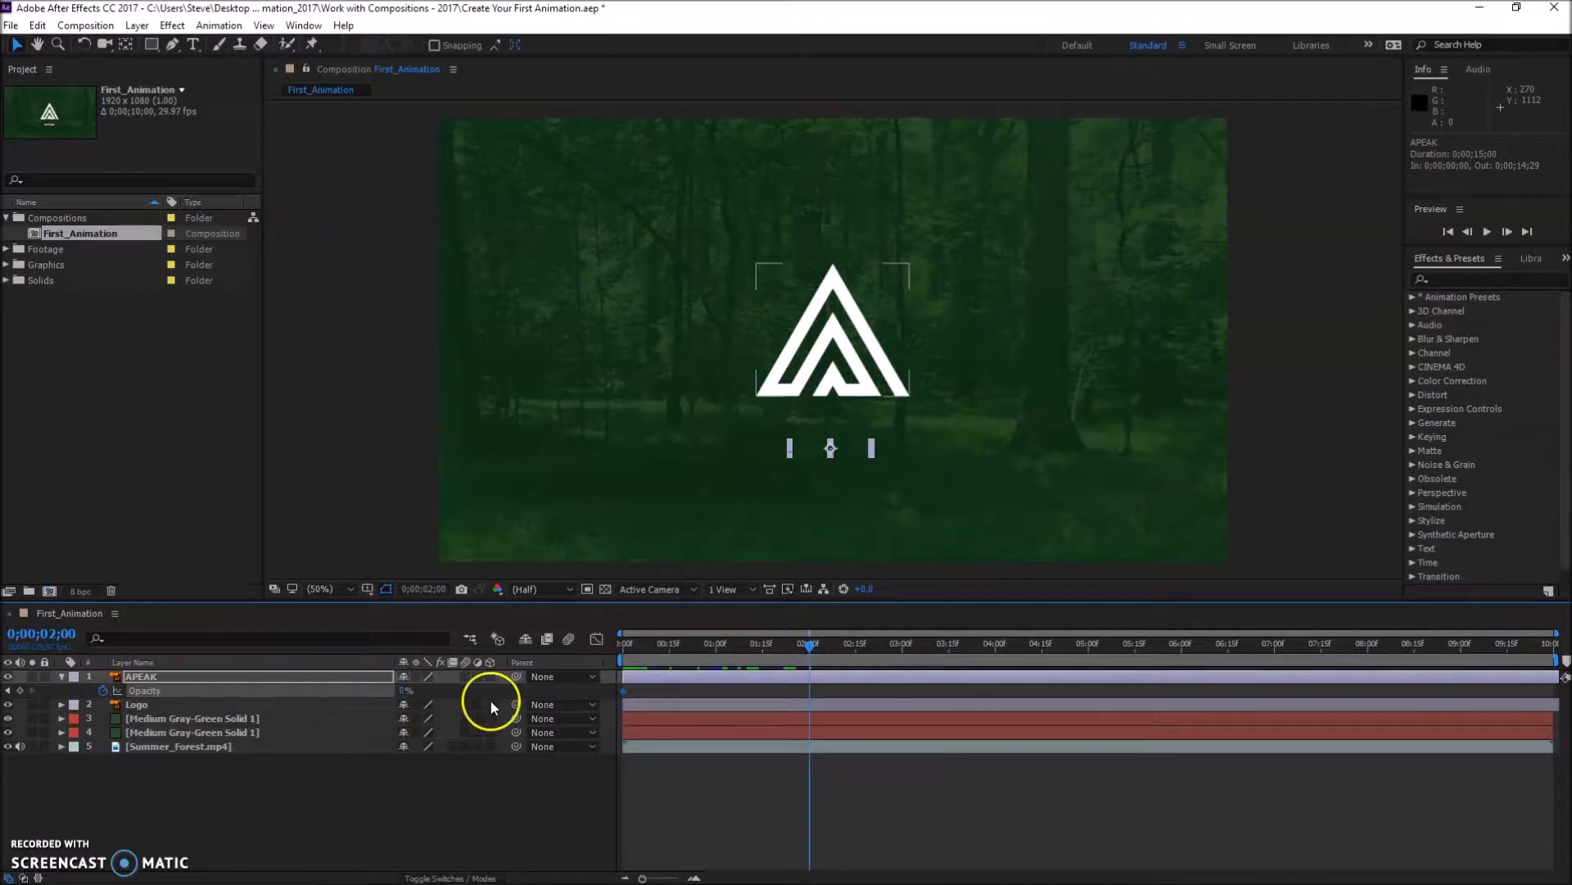
click(402, 690)
text(100)
key(Return)
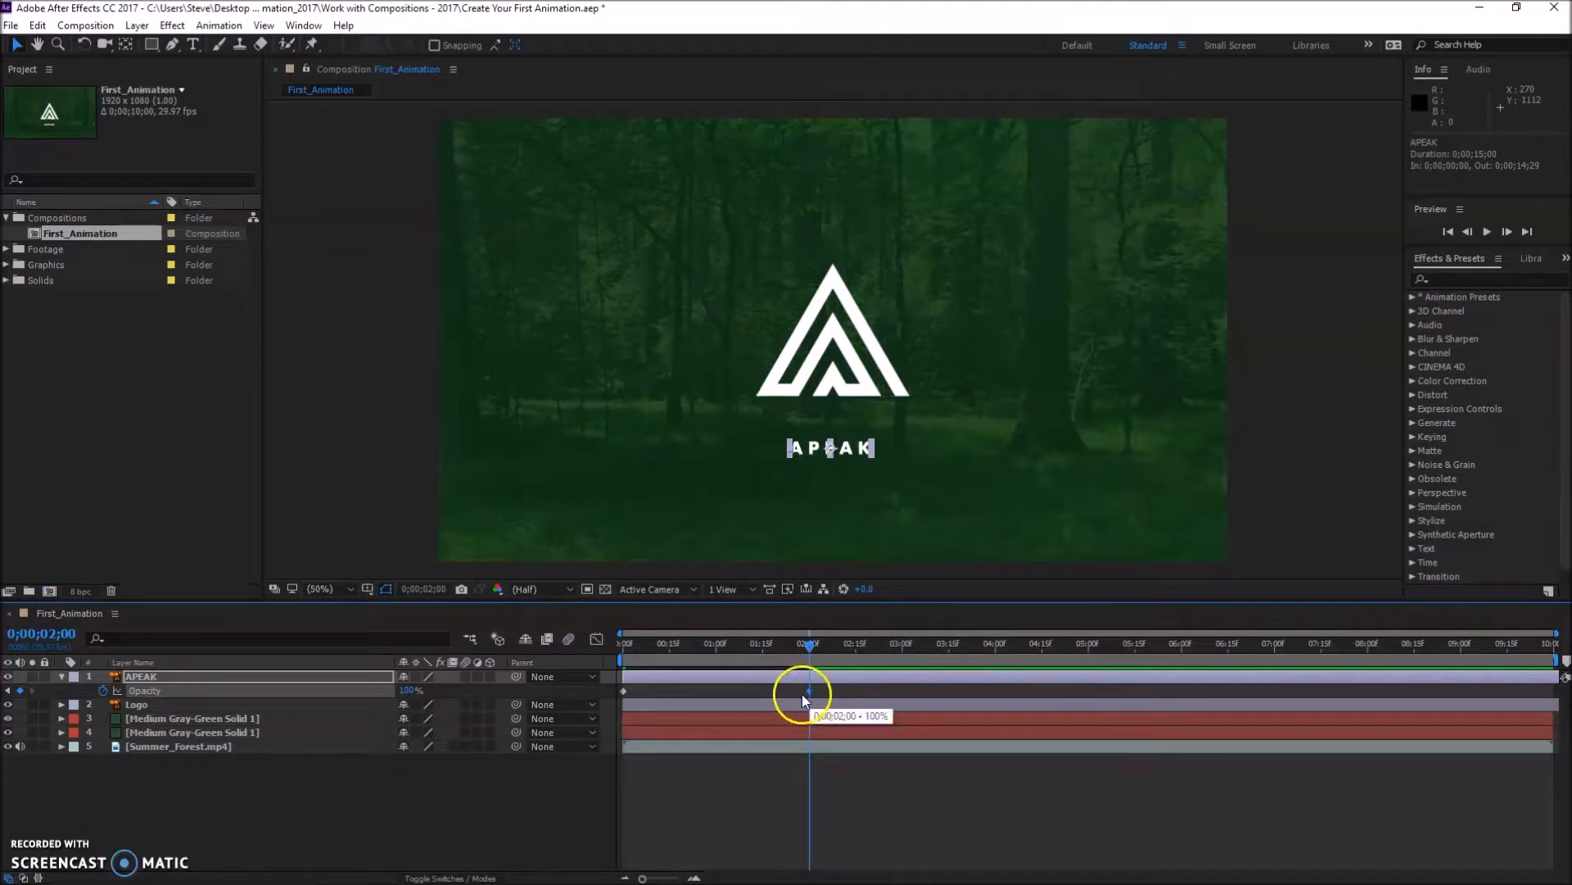
- Scrub between the two Opacity keyframes to check the fade-in of the APEAK text
drag(814, 647, 679, 670)
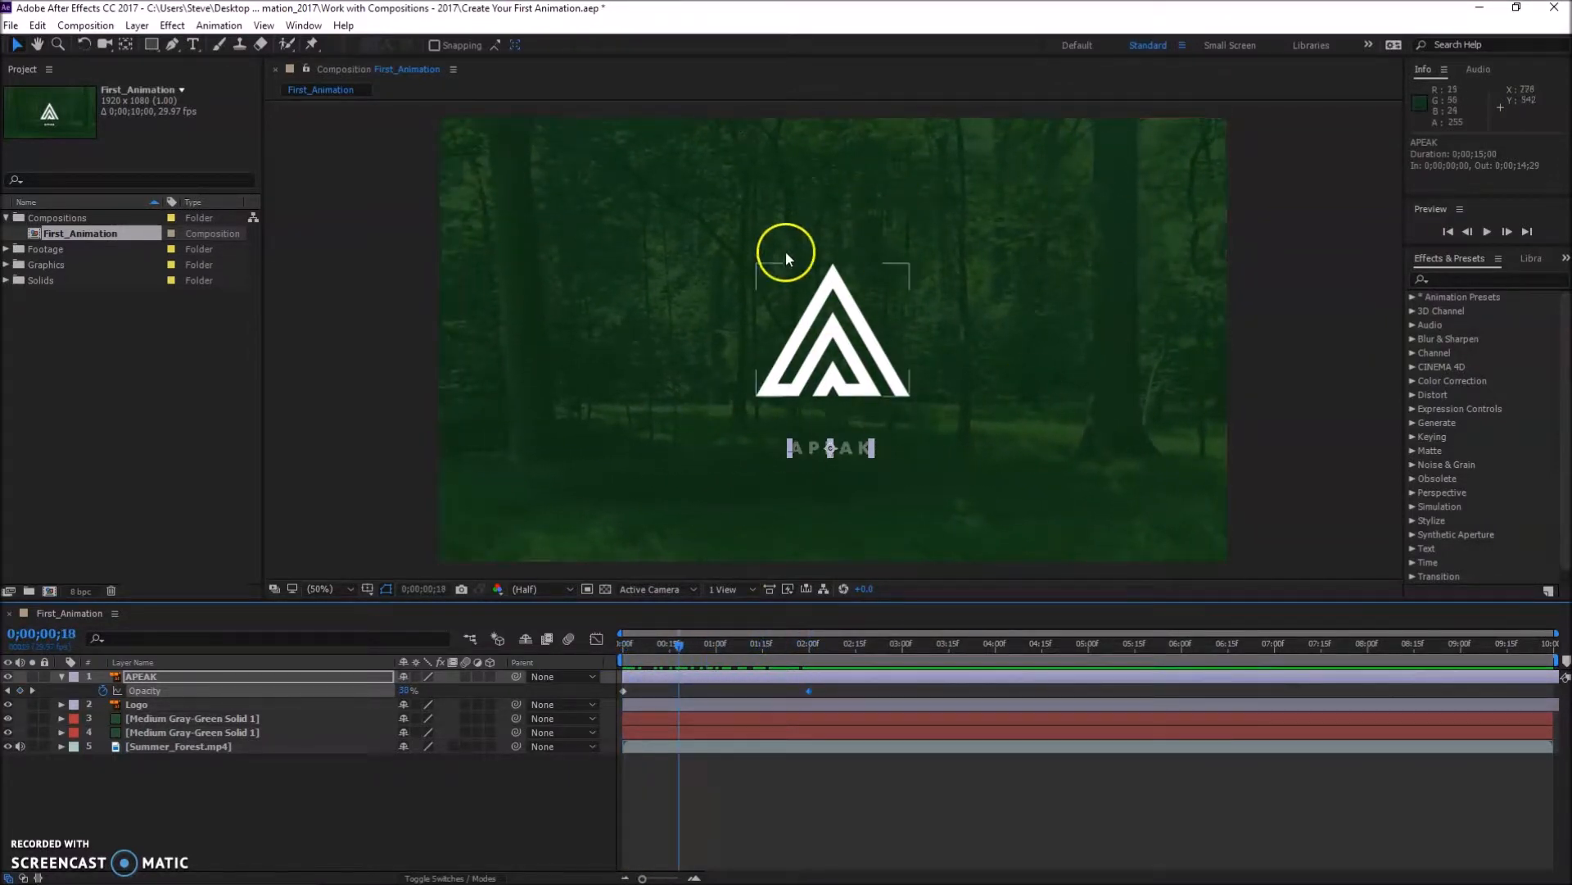
drag(679, 651, 811, 673)
click(624, 691)
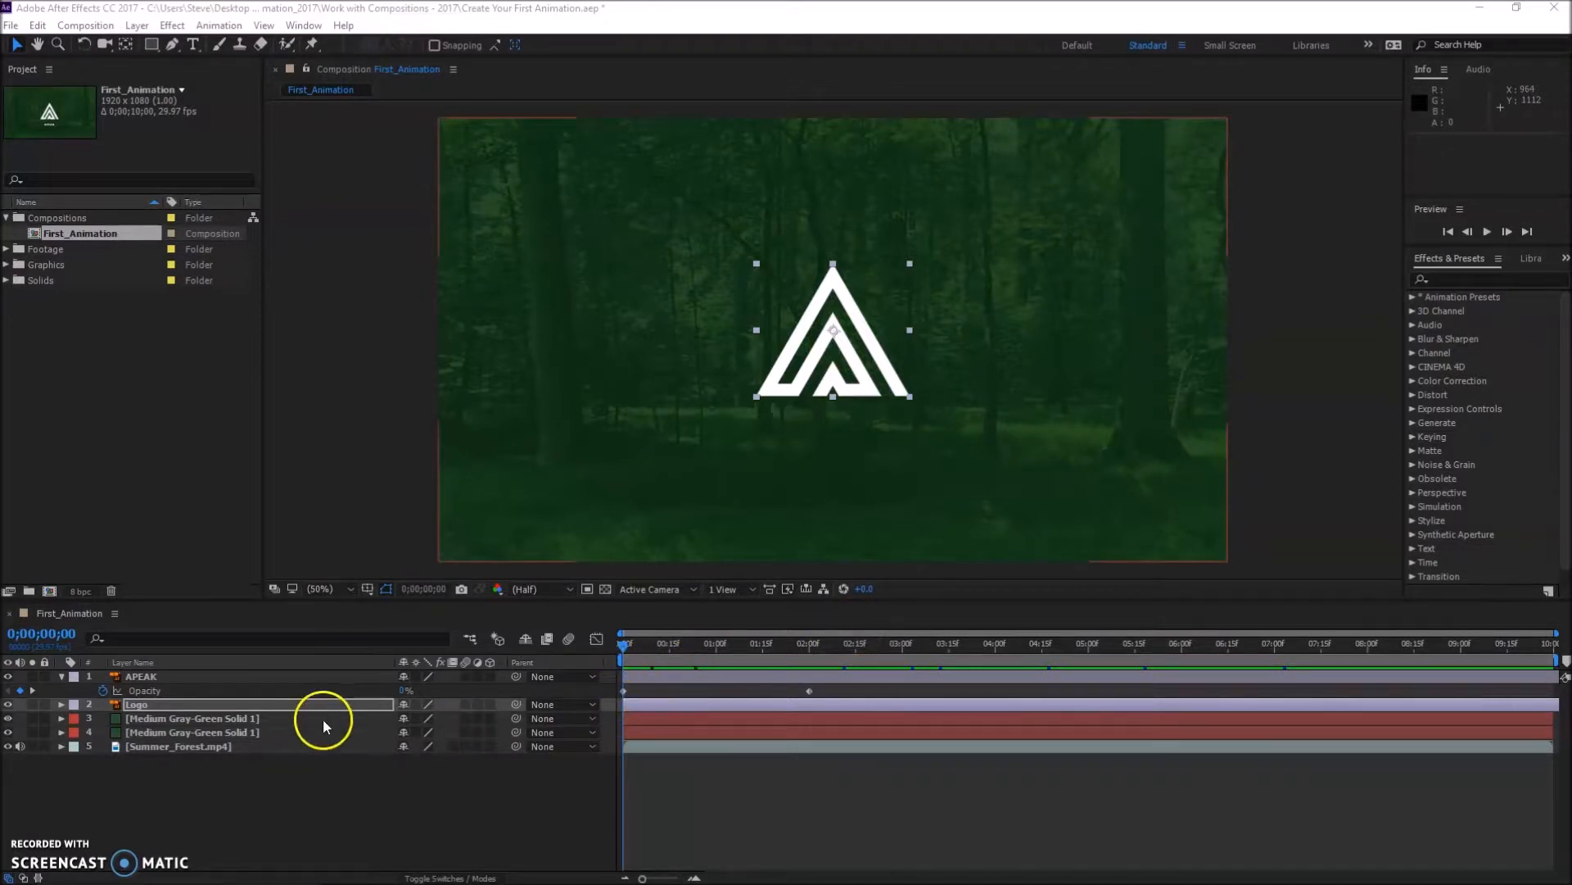
- Add Position keyframes to the Logo layer at the start and at 0;00;02;00, keeping its current location
click(131, 706)
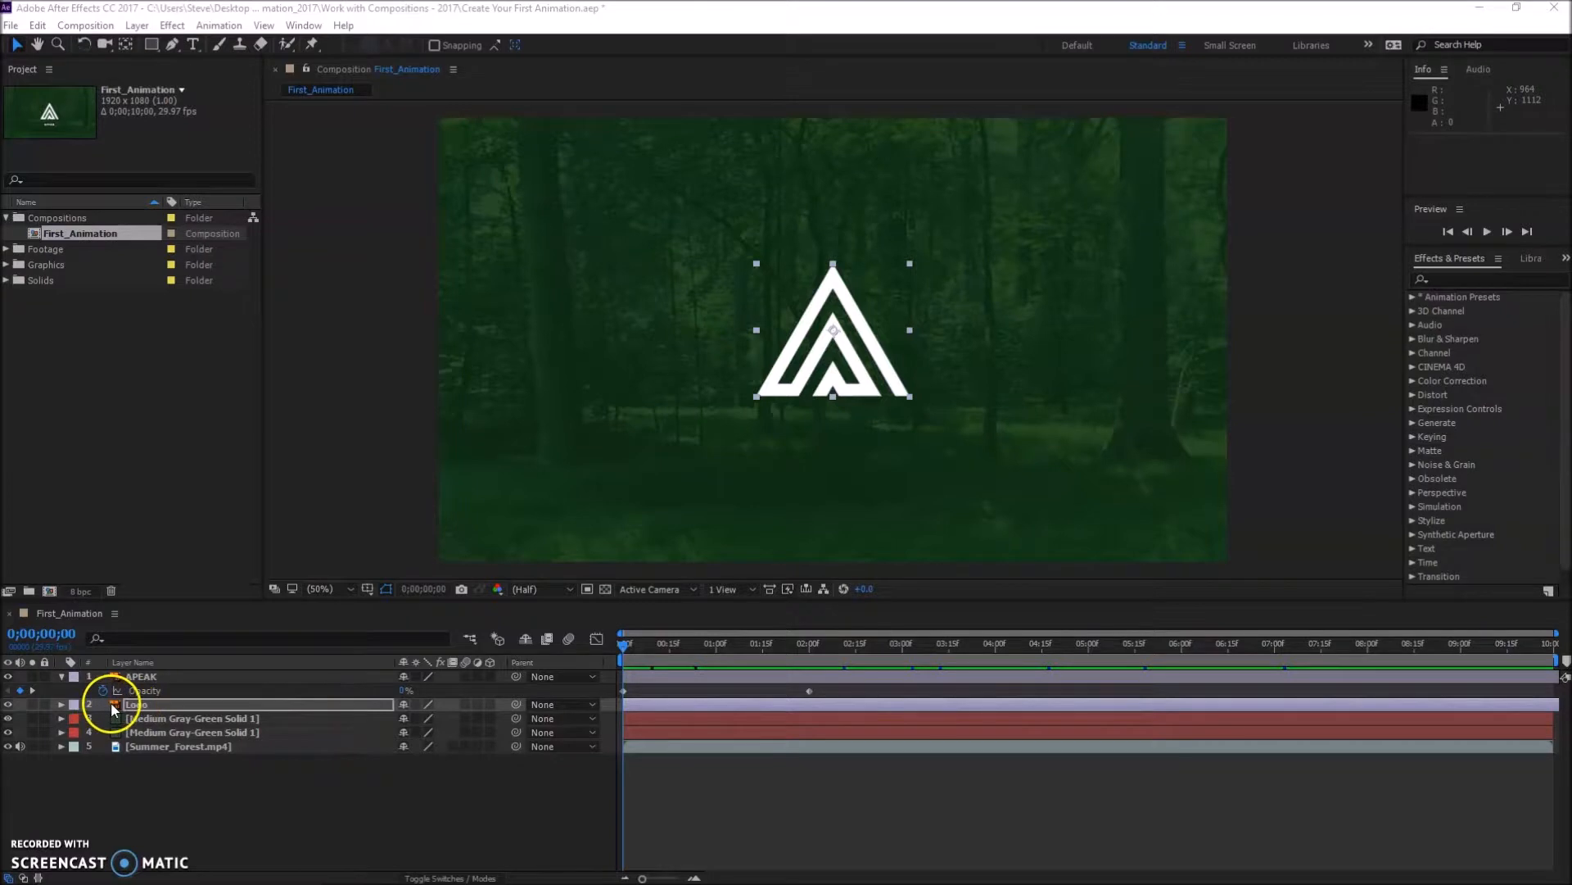
key(Return)
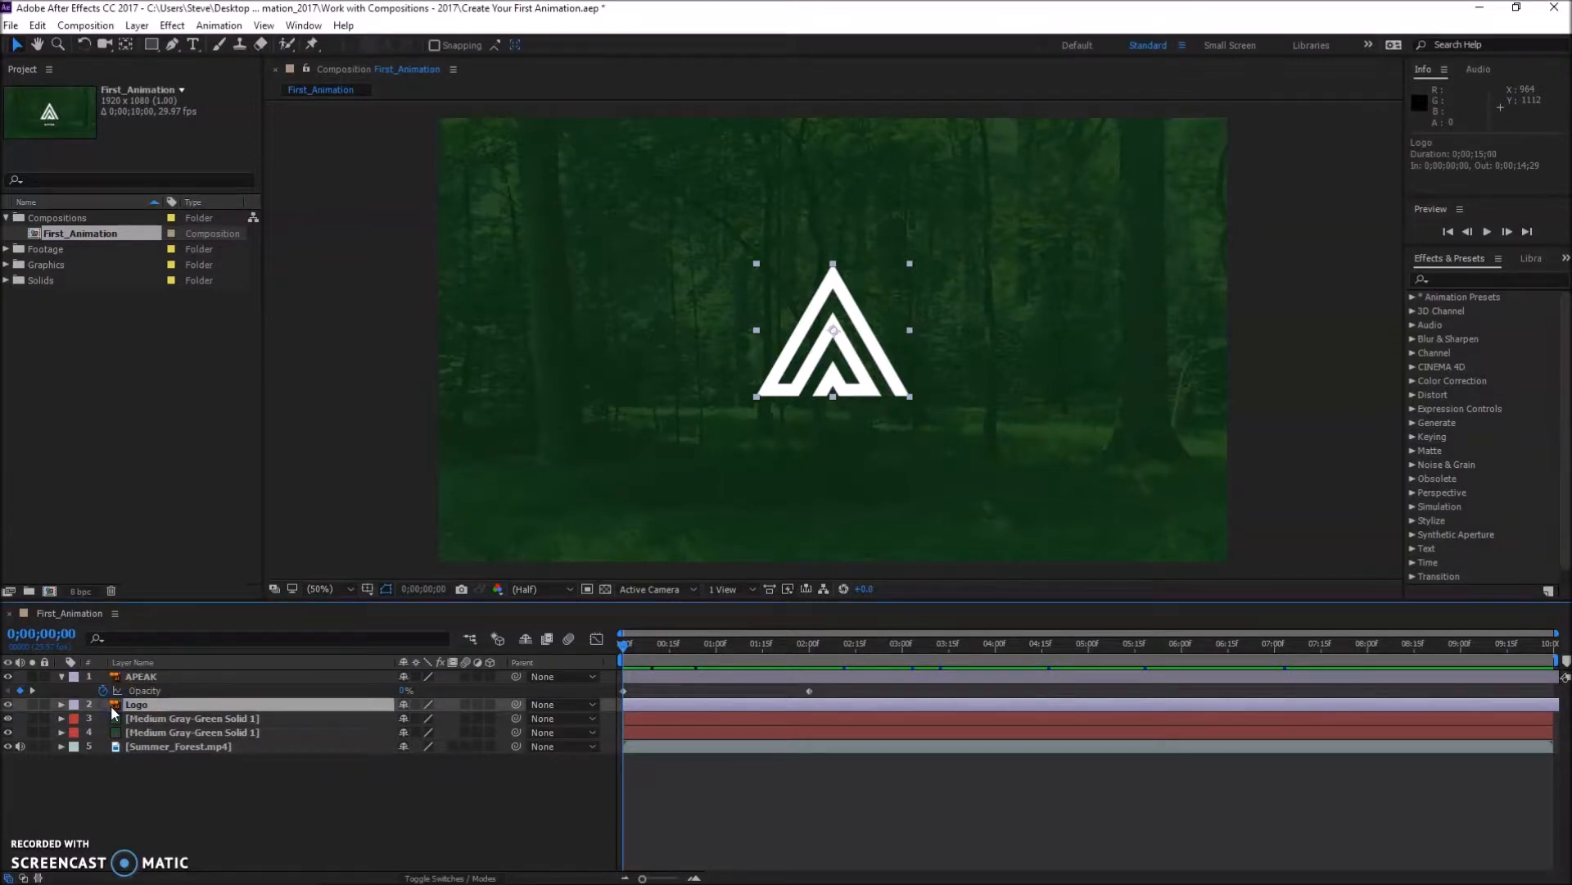
key(p)
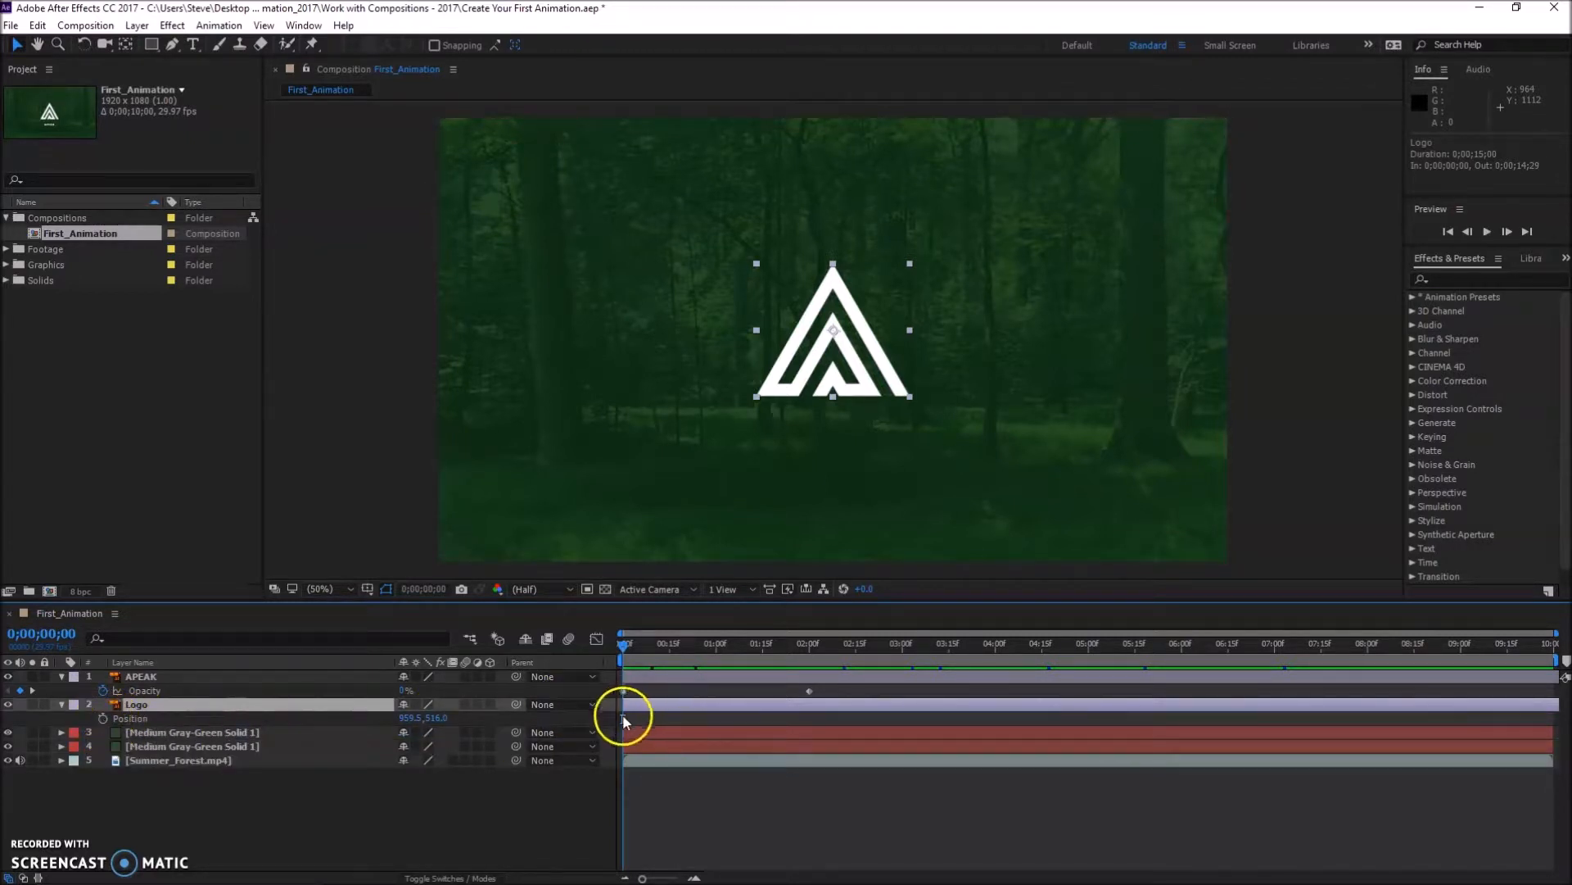
click(104, 717)
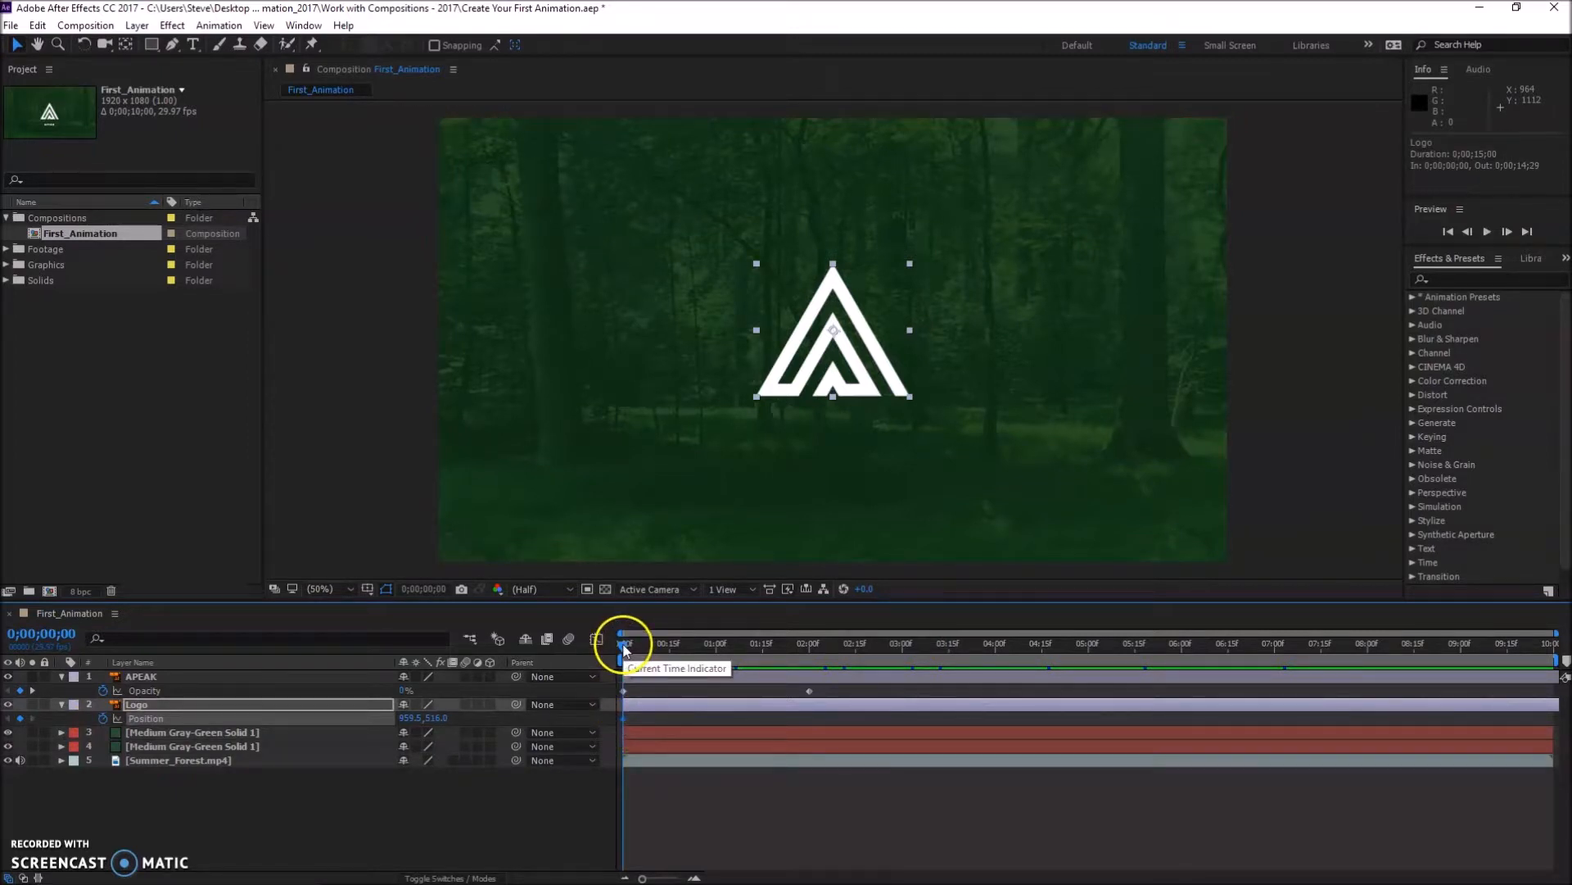
drag(625, 649, 808, 662)
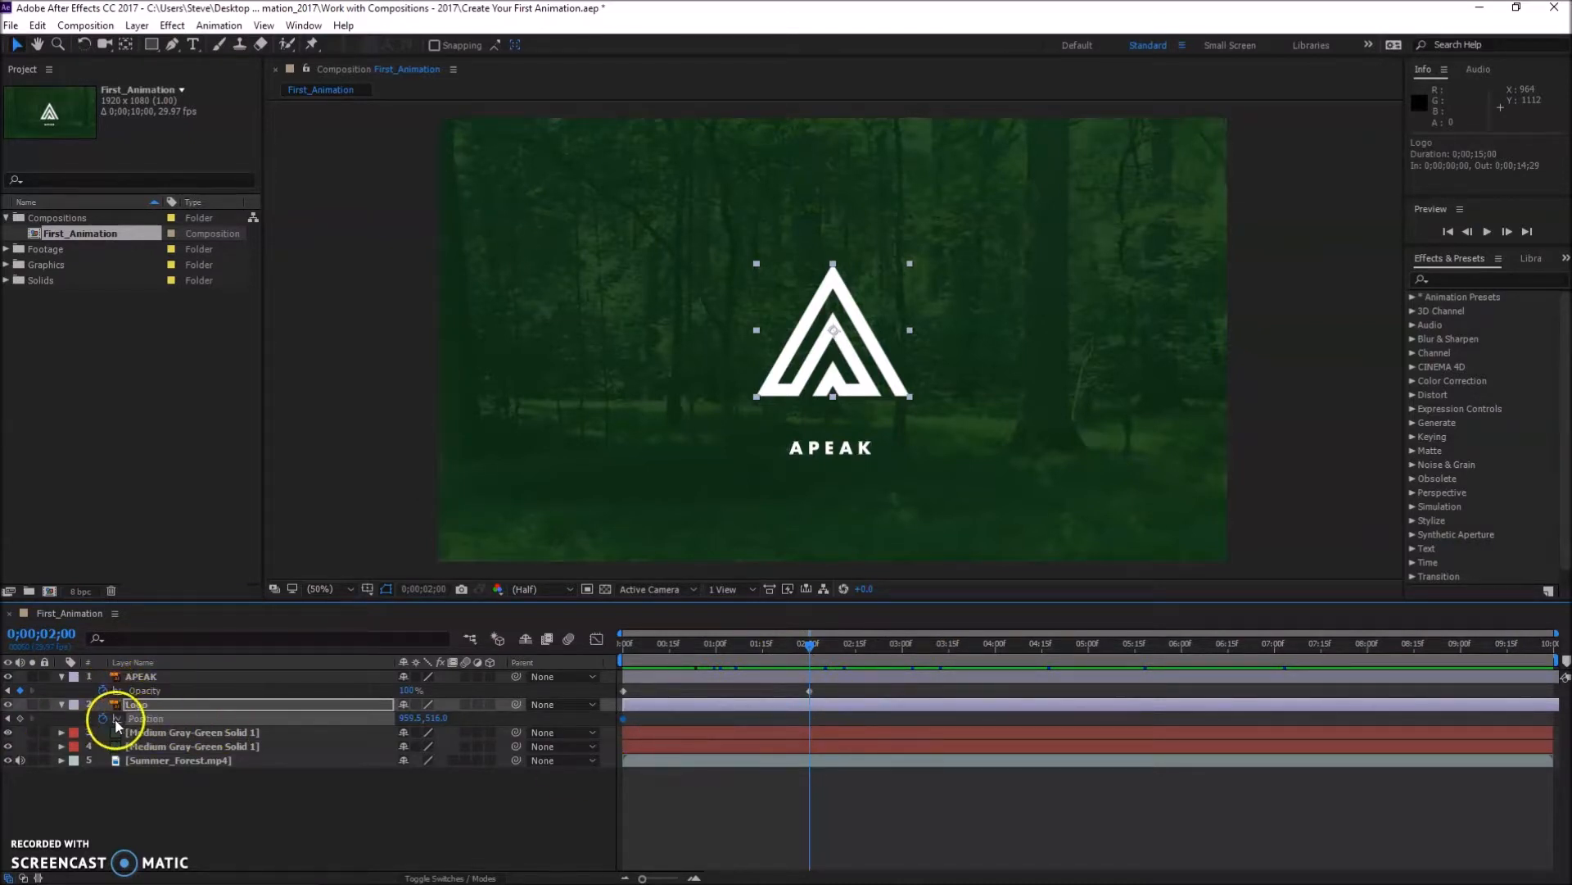
click(21, 719)
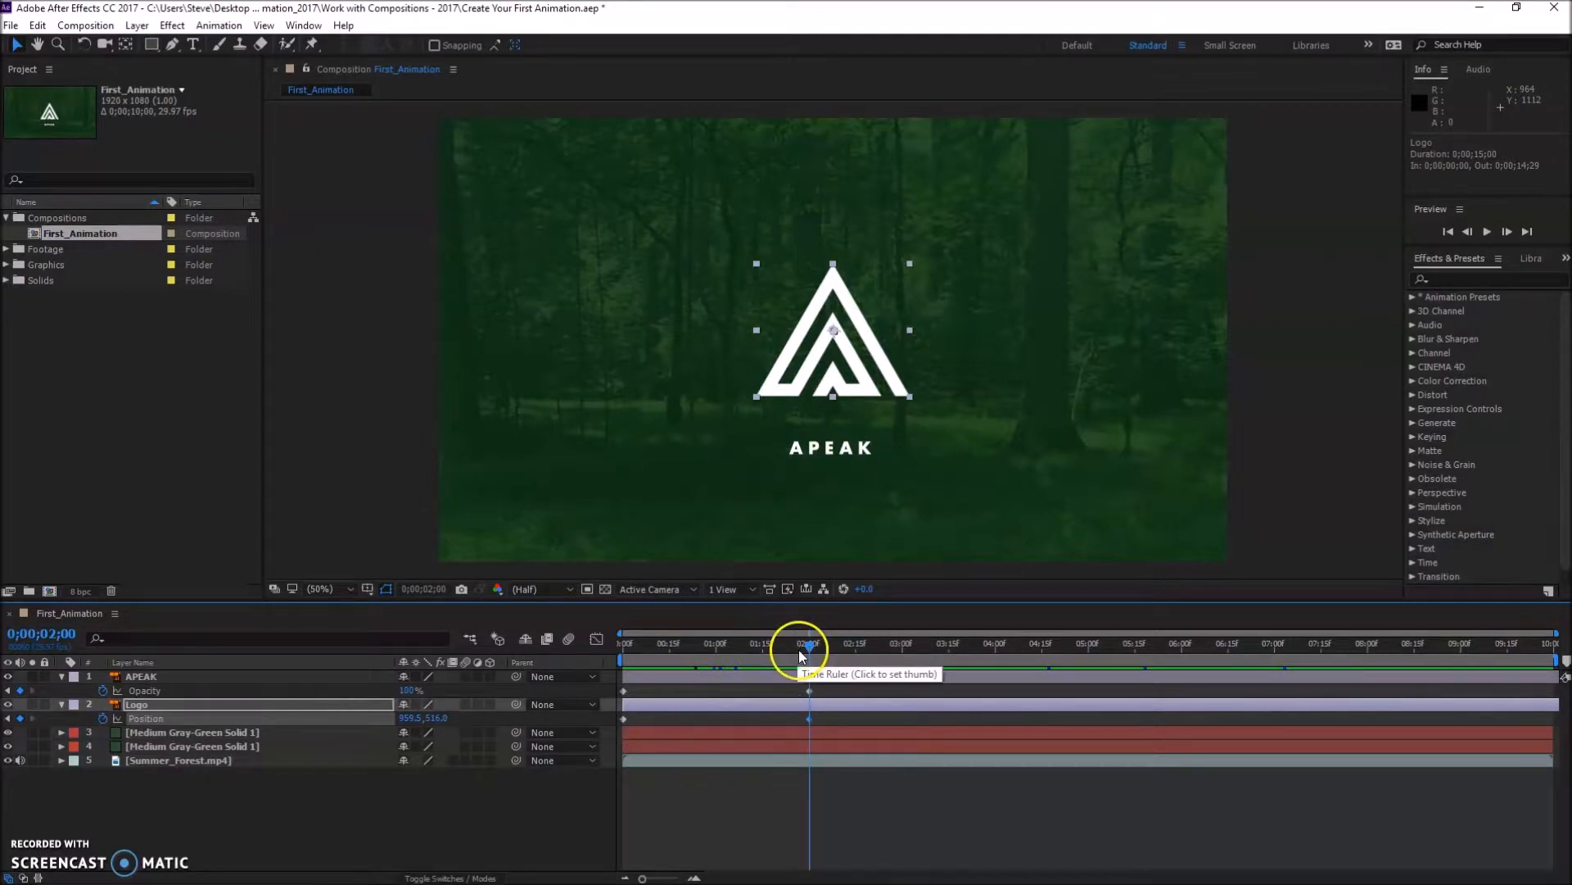
- Set the Logo layer's first Position keyframe to a Y value of 1338, below the frame
drag(809, 647, 611, 651)
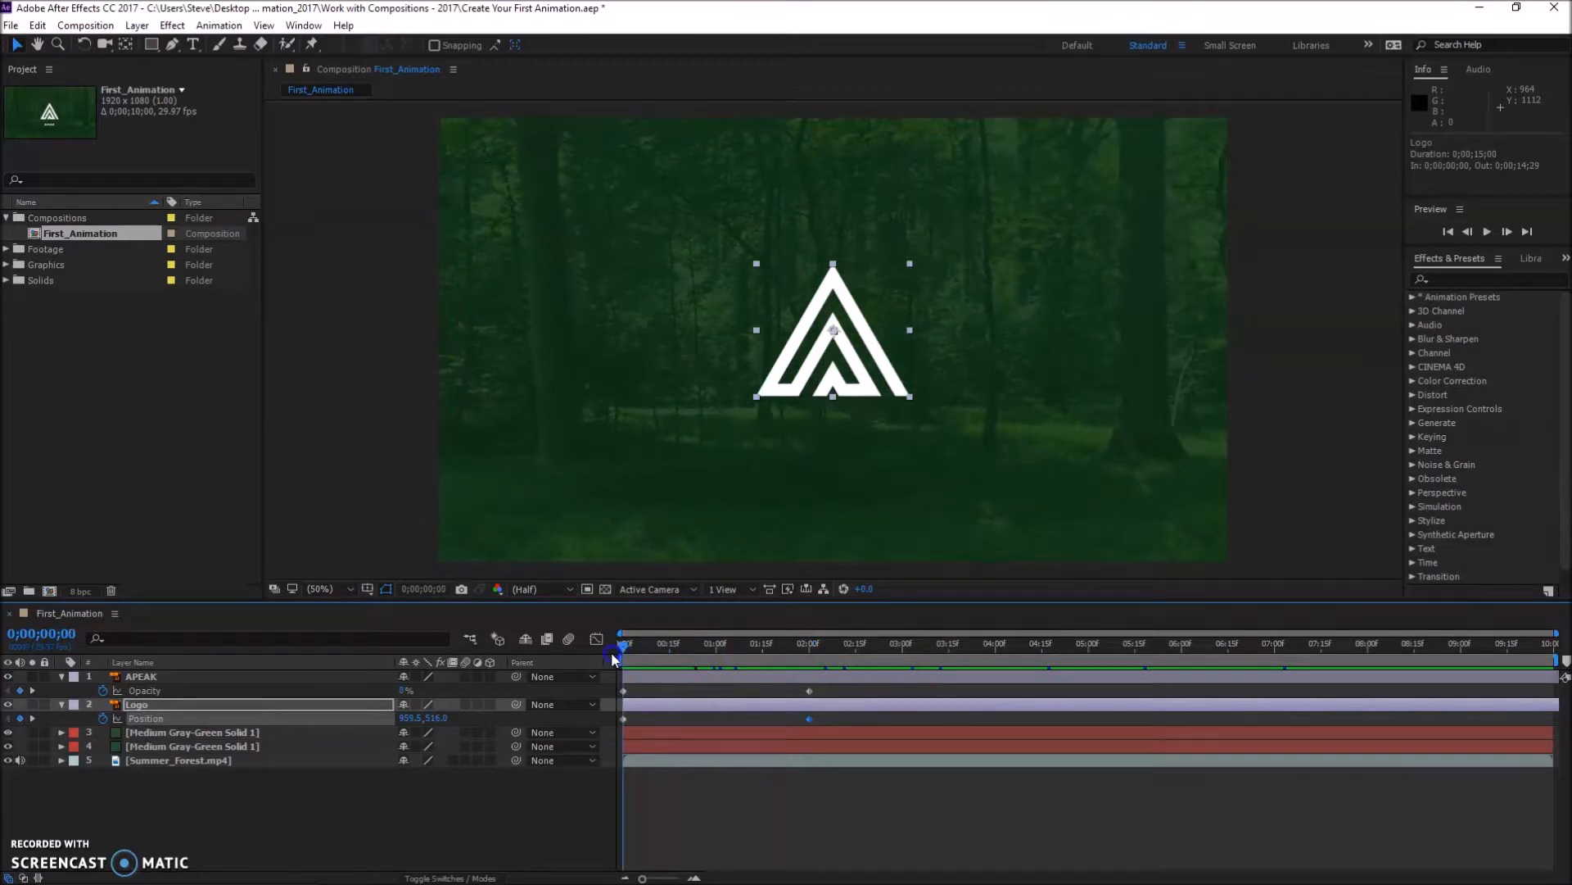
click(623, 719)
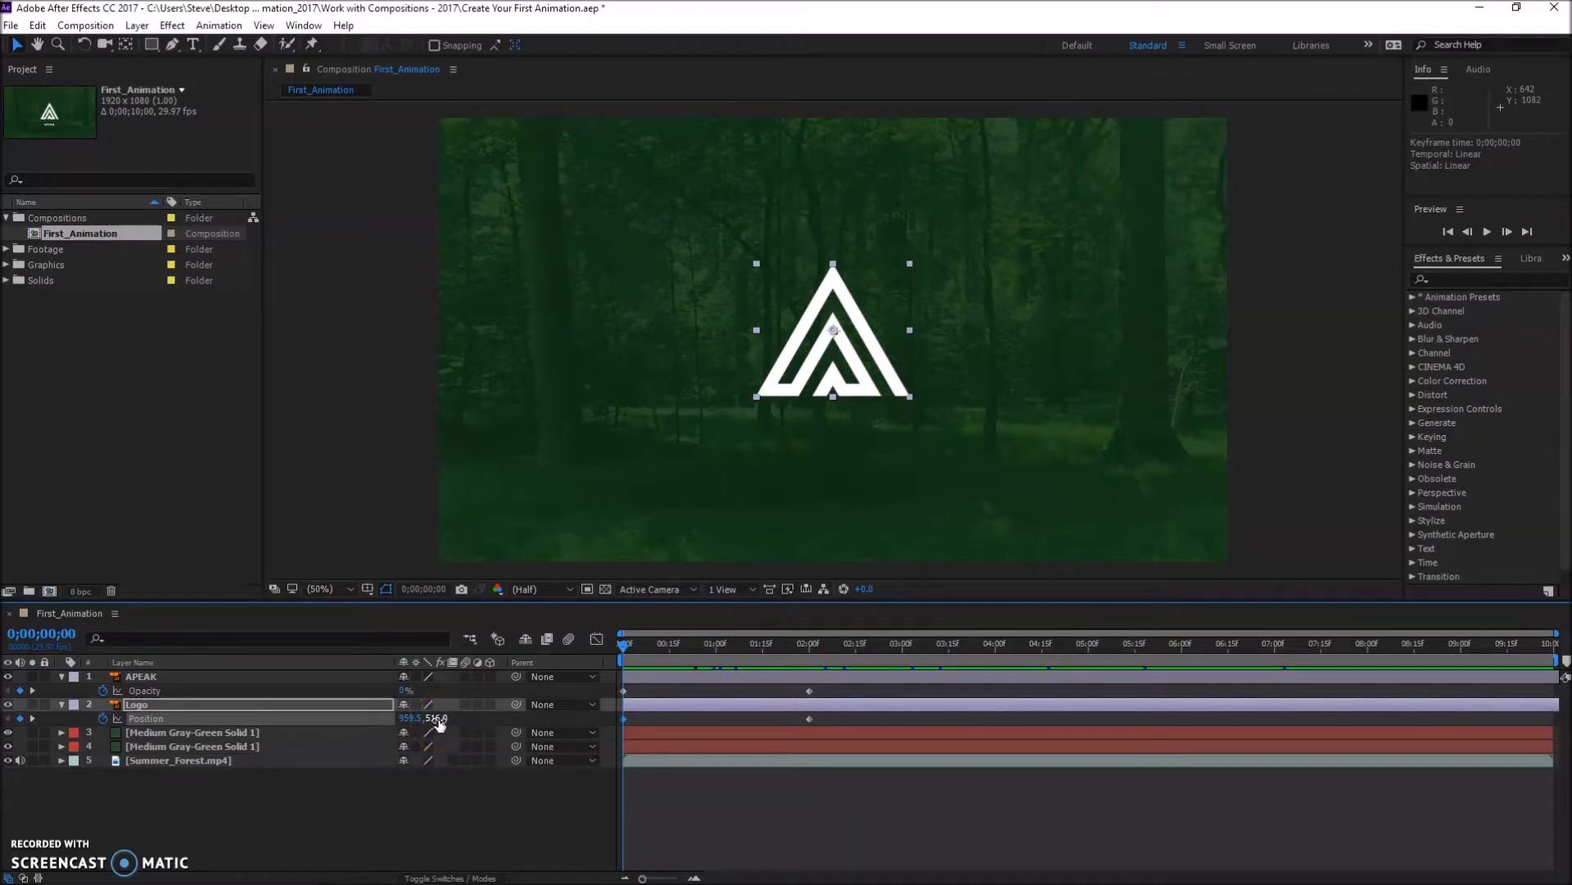
drag(441, 718, 651, 735)
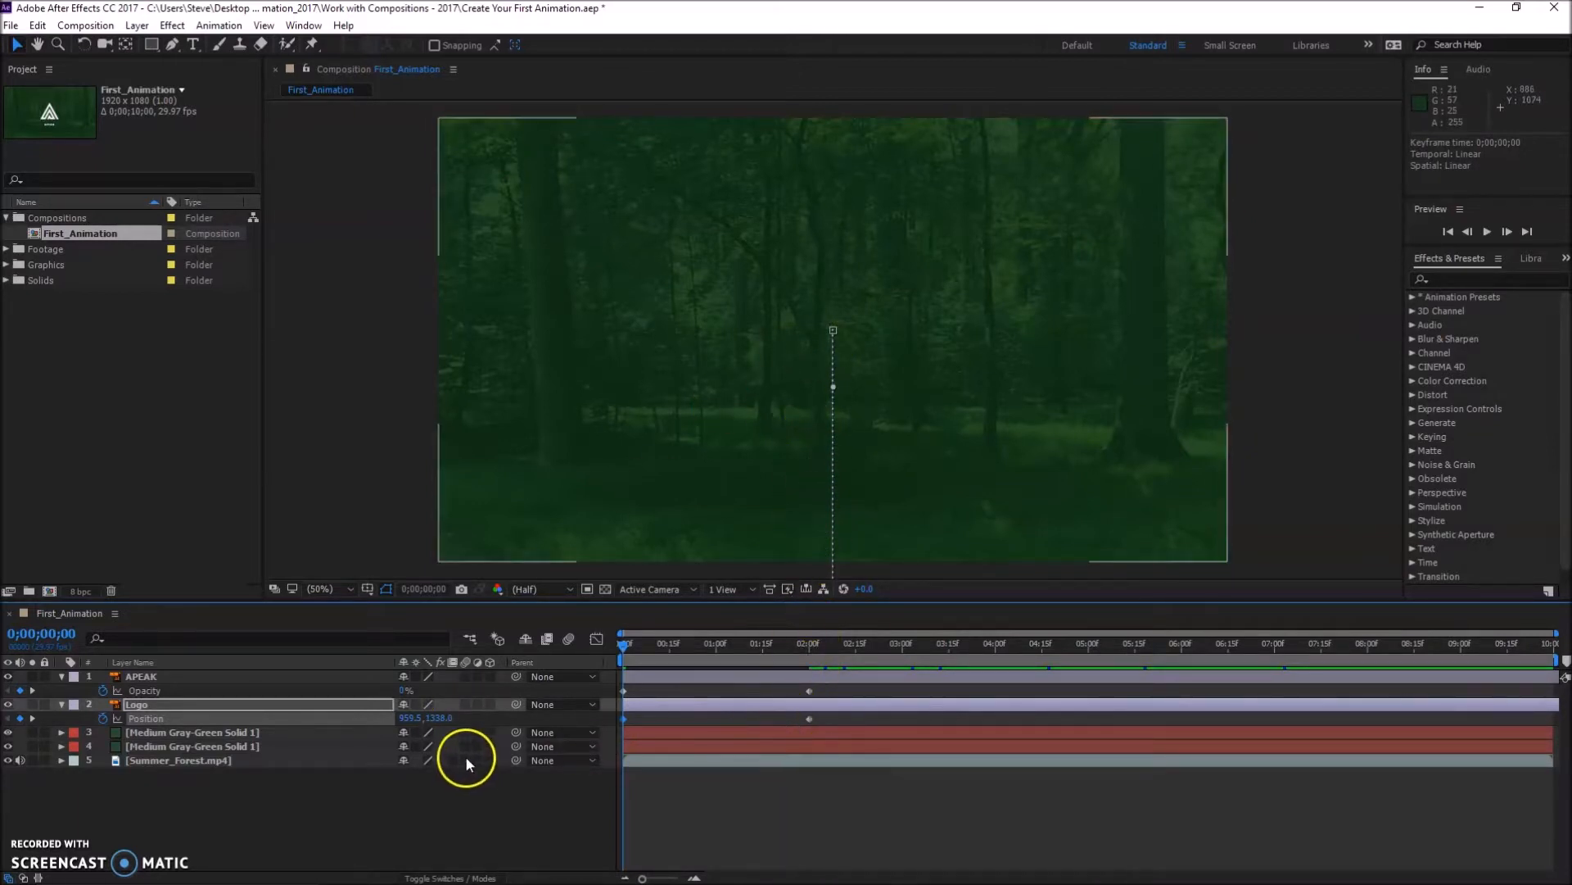
- Scrub and play the animation from the start to check the logo's rise together with the text fade
drag(622, 647, 812, 686)
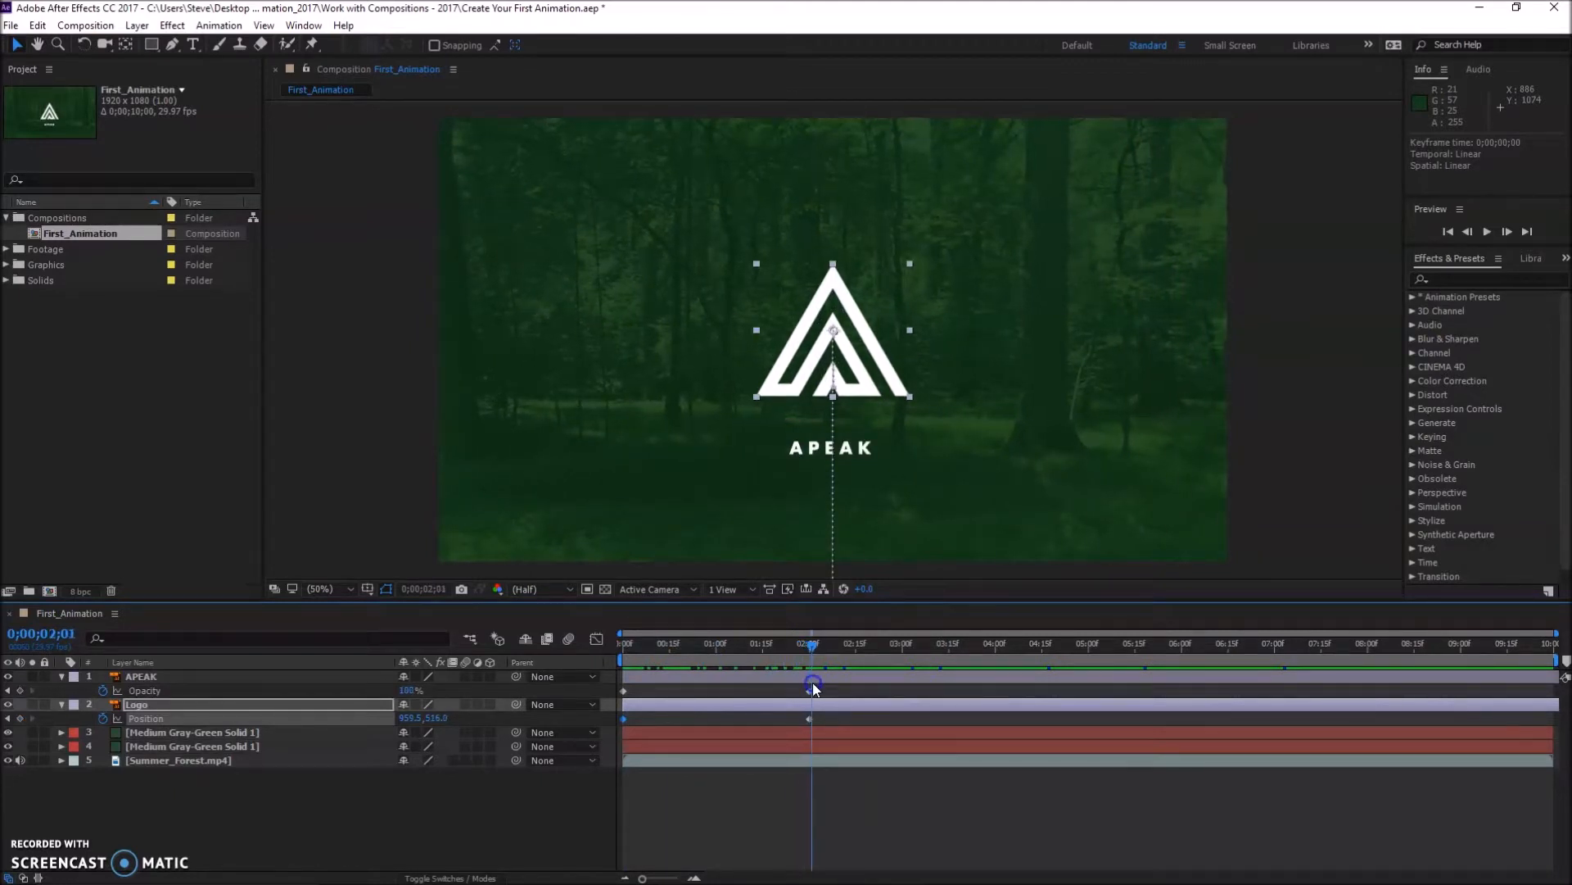
mouse_move(814, 651)
mouse_down()
mouse_move(622, 647)
mouse_move(804, 673)
mouse_up()
click(808, 675)
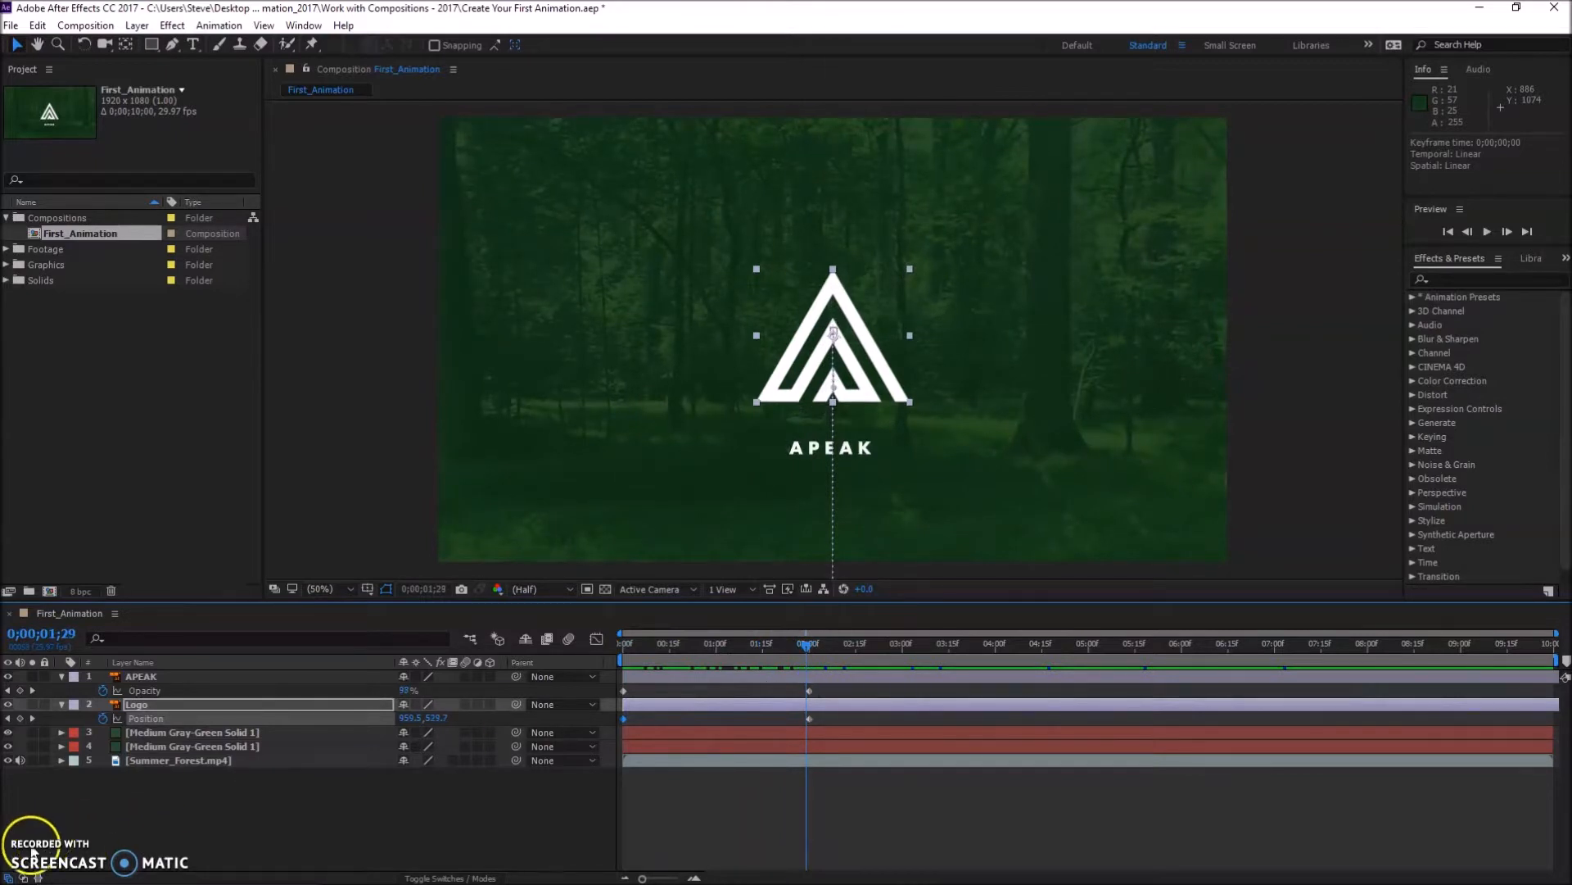
click(844, 690)
drag(813, 646, 587, 647)
click(587, 665)
key(space)
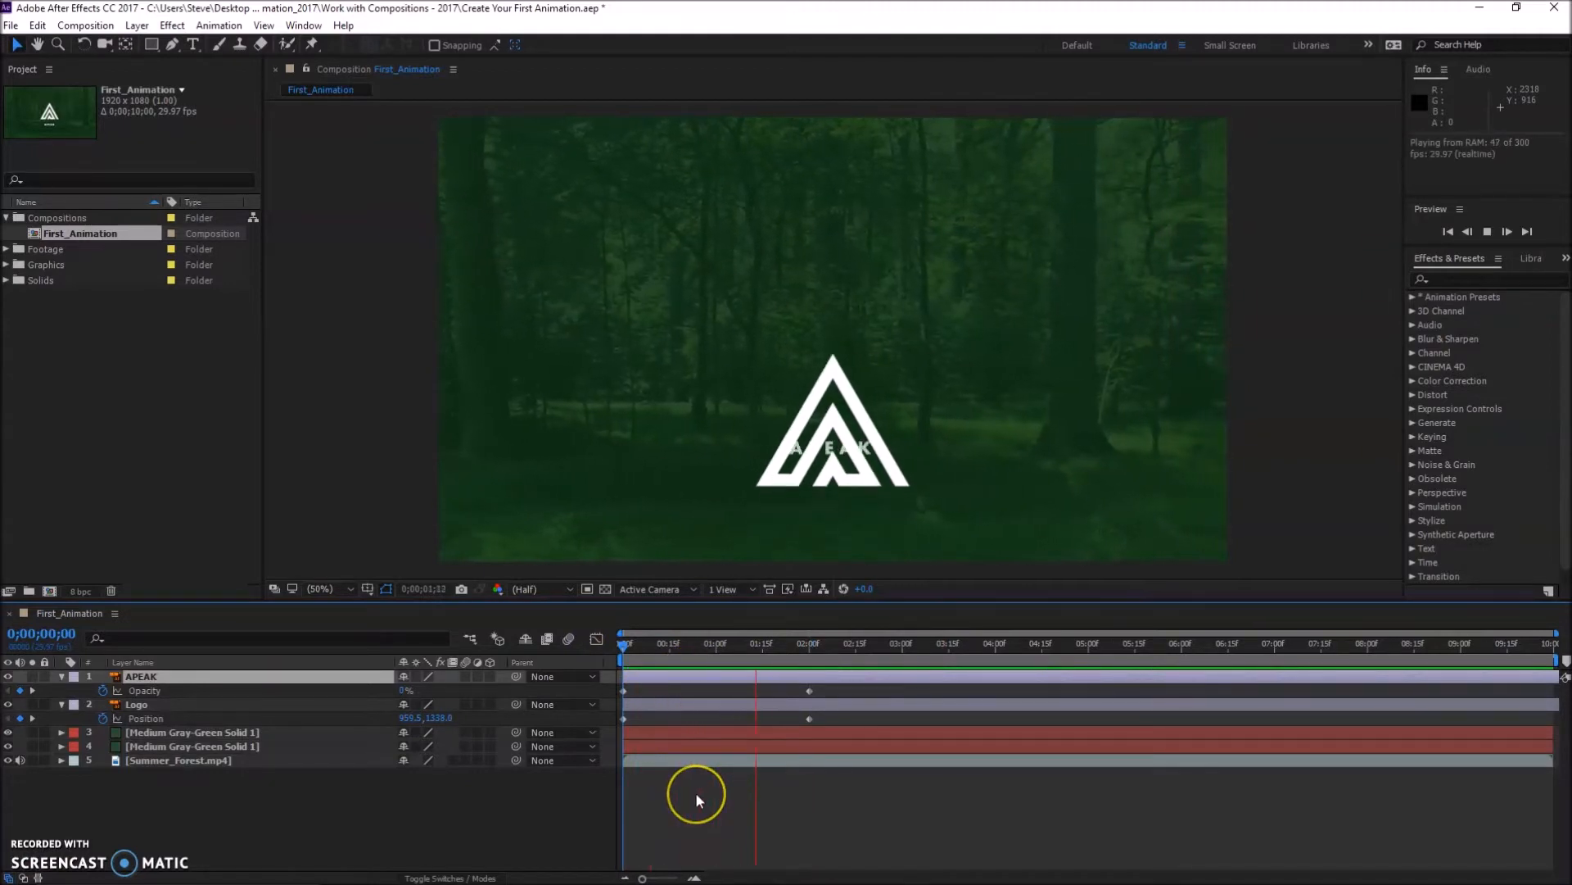
key(space)
drag(869, 644, 762, 659)
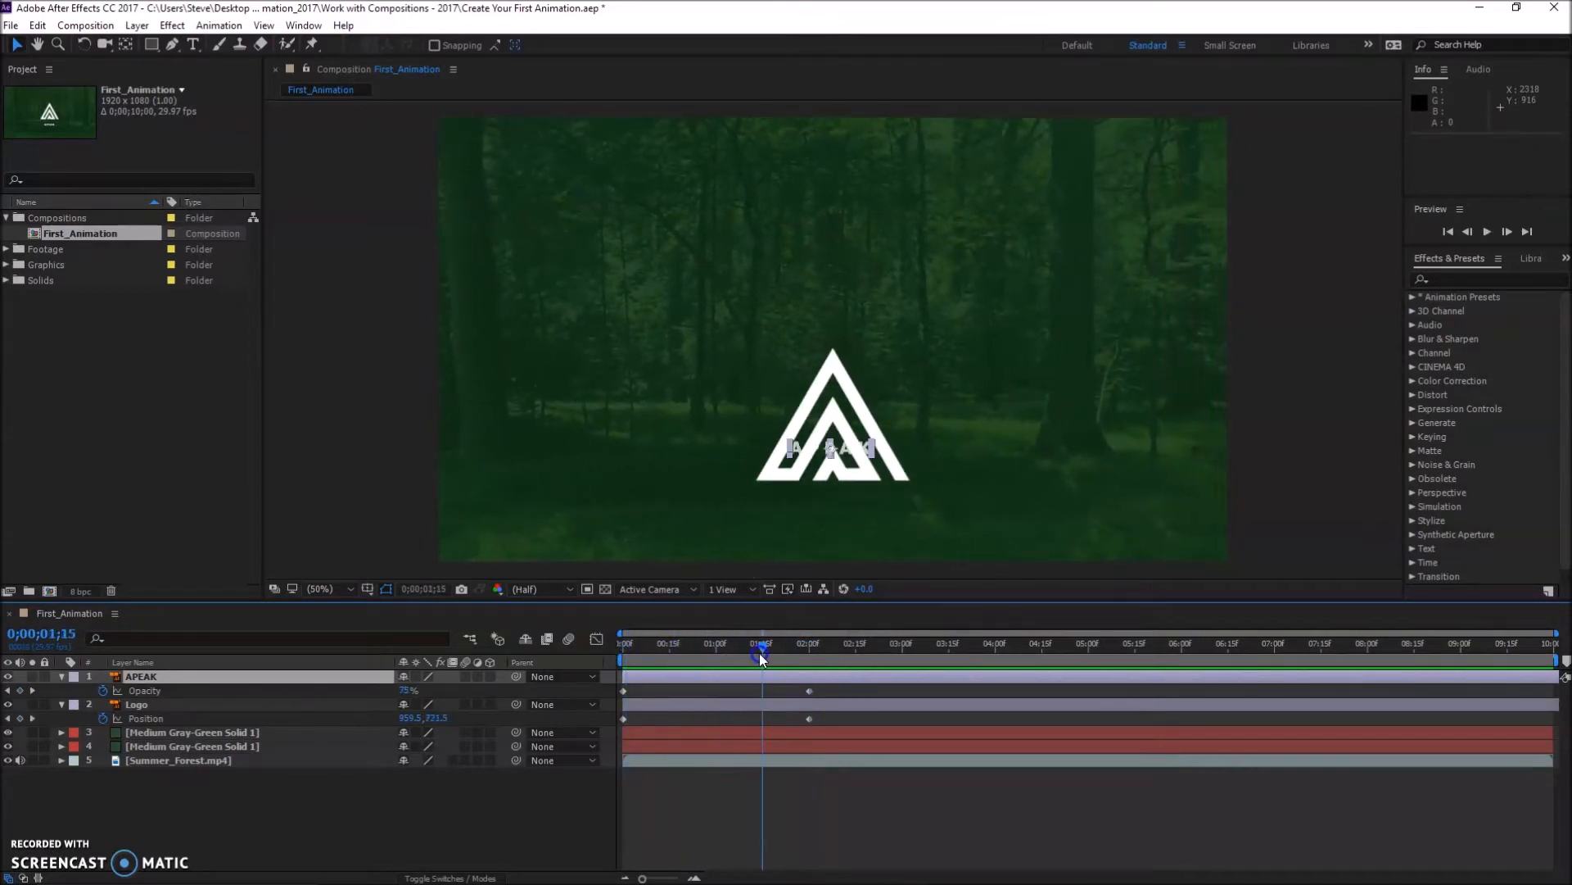
- Shift the APEAK layer with its keyframes to start at 0;00;02;00, and scrub through the logo's rise to check the timing
drag(767, 643, 622, 662)
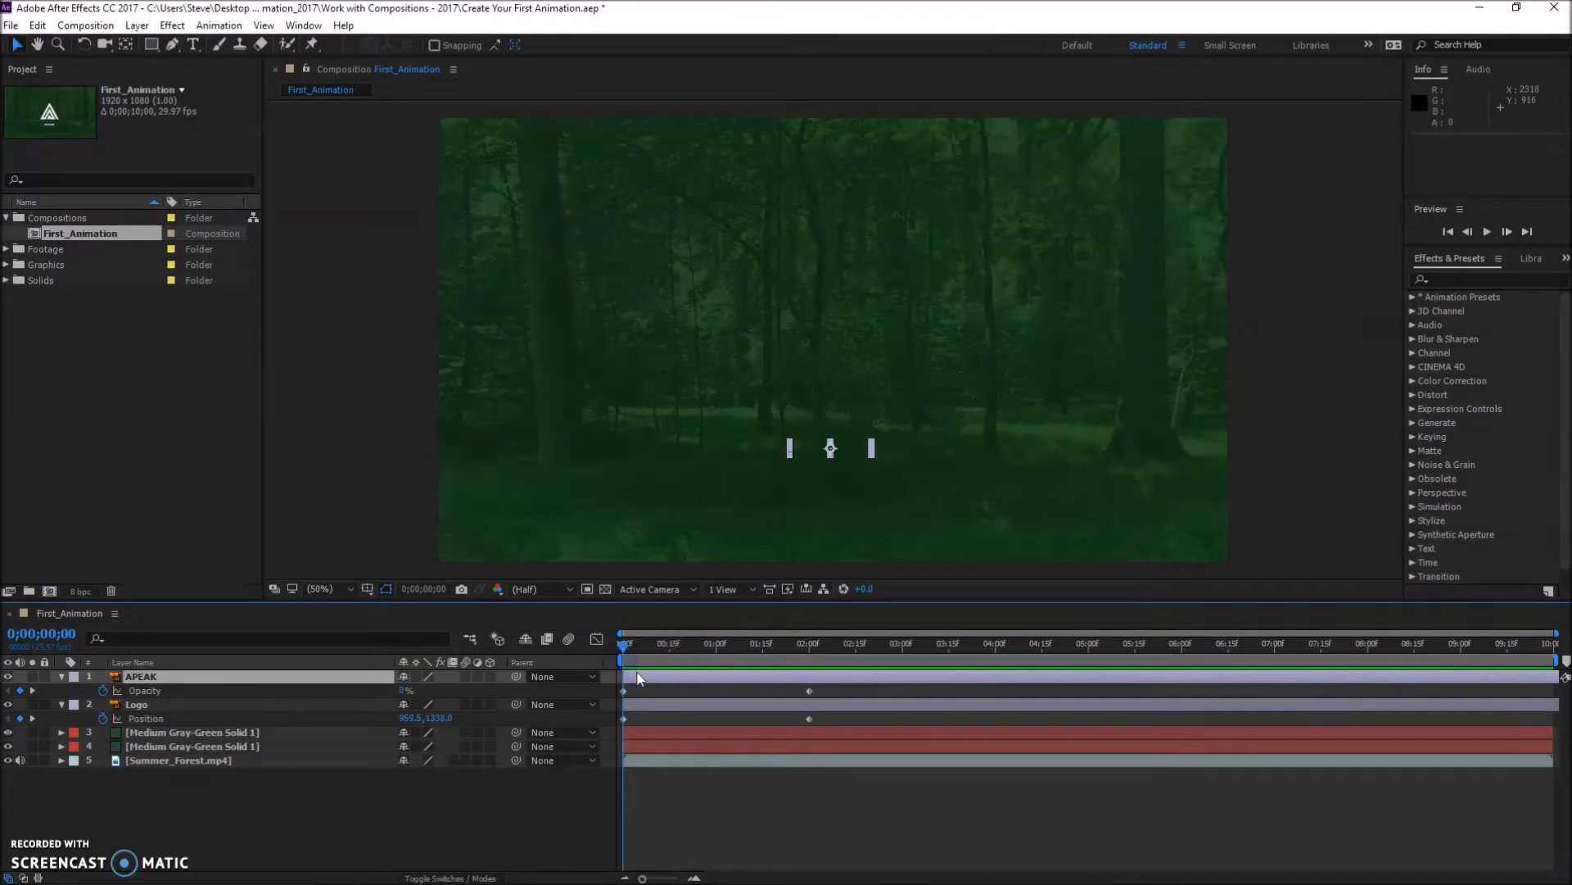
click(636, 677)
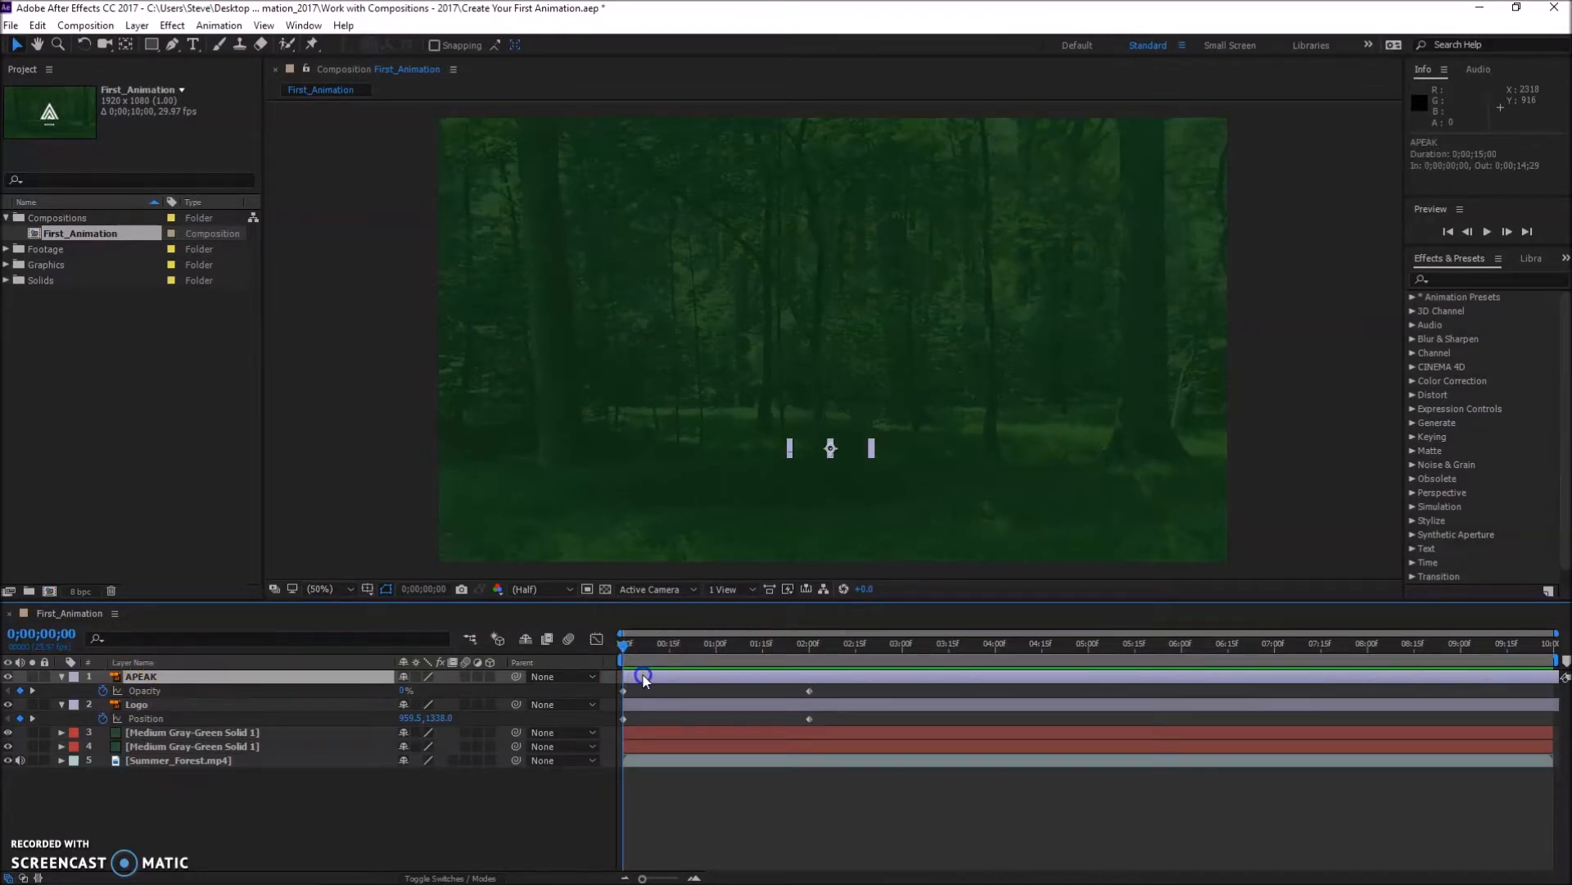
drag(648, 678, 829, 685)
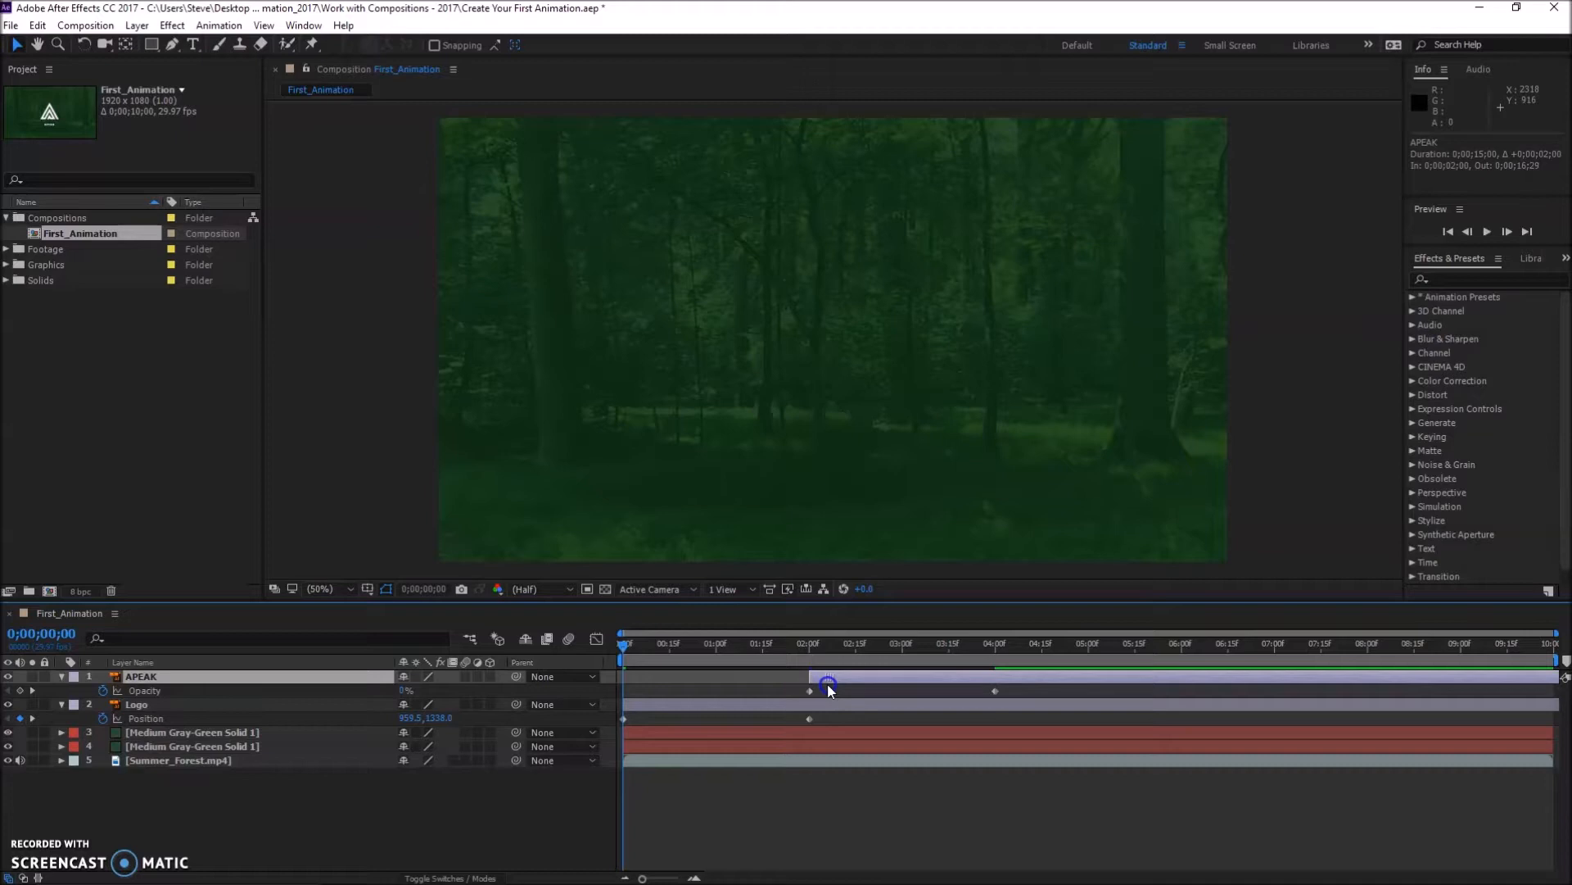
drag(831, 691, 824, 678)
drag(663, 652, 793, 693)
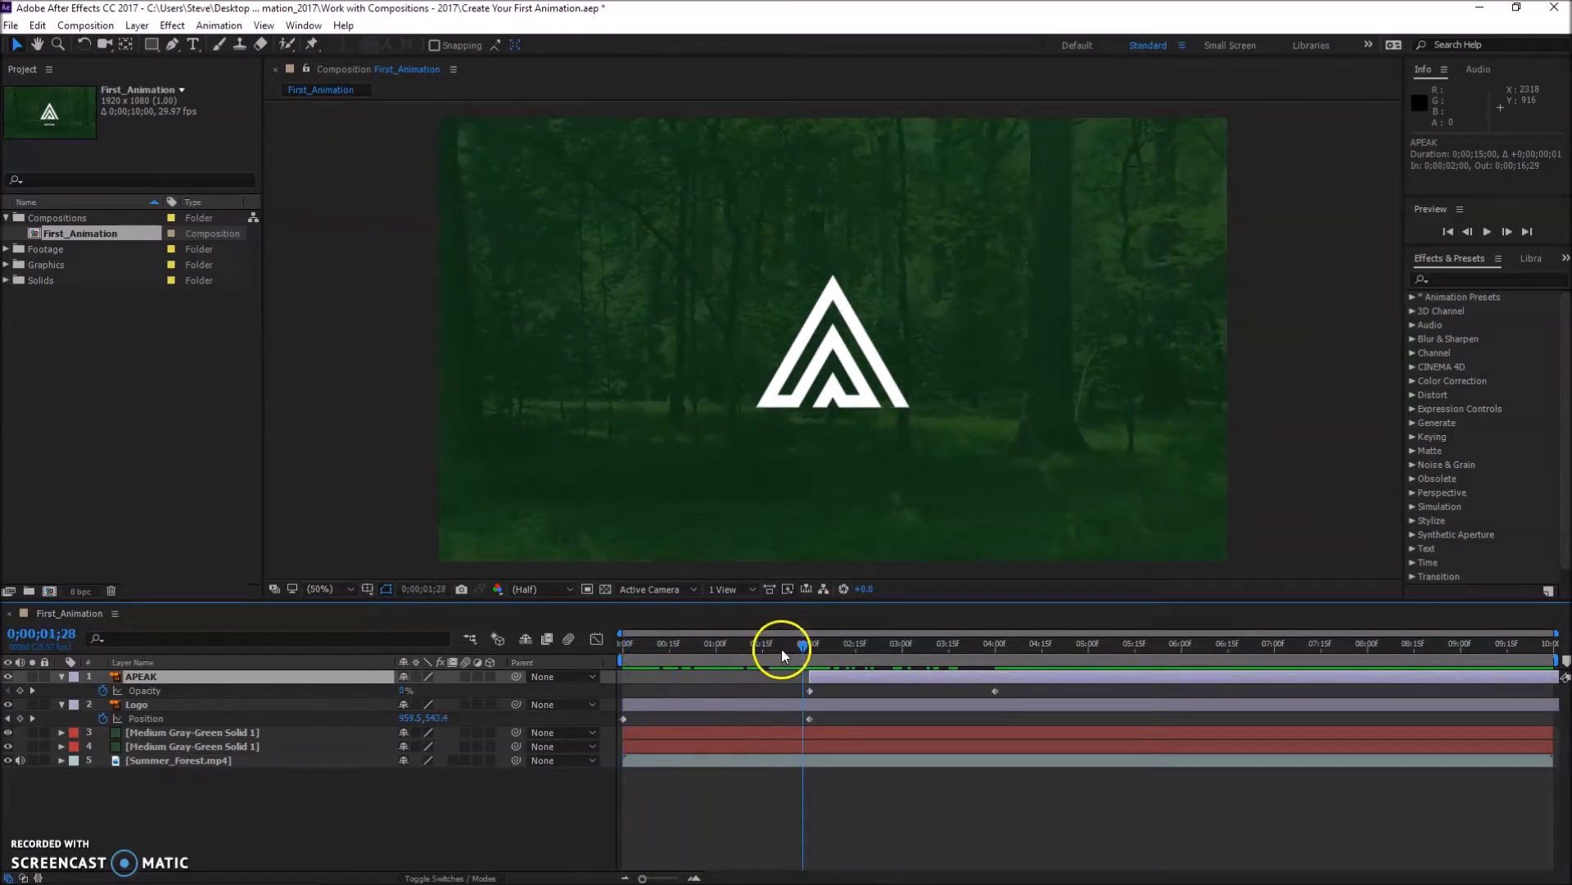
drag(802, 650, 606, 660)
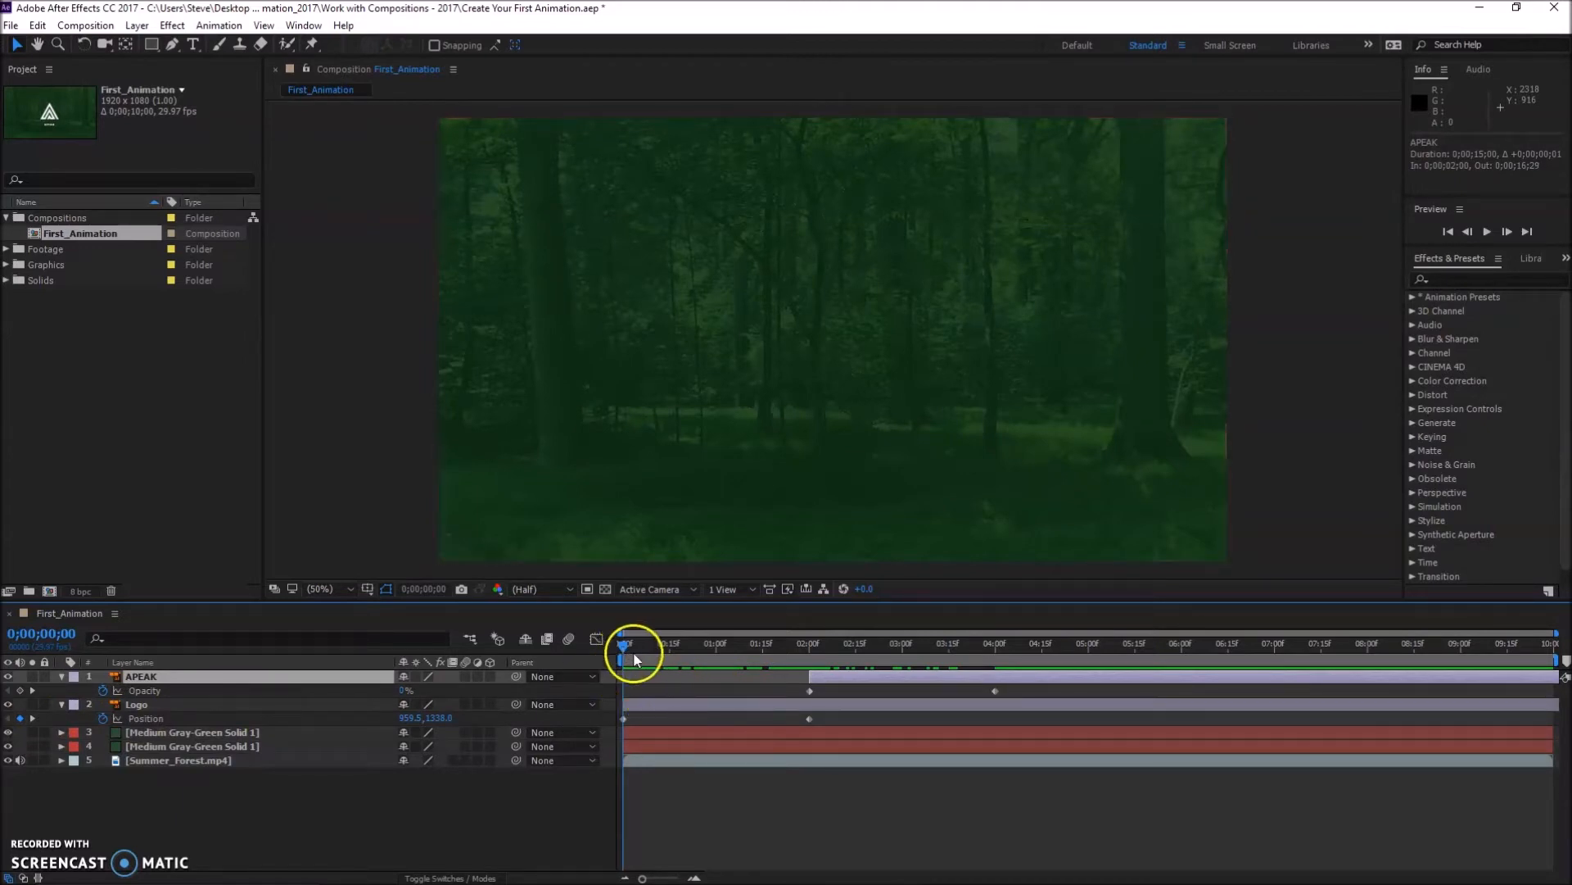
- Apply Easy Ease to both Position keyframes of the Logo layer
mouse_move(621, 646)
mouse_down()
mouse_move(719, 641)
mouse_move(599, 663)
mouse_up()
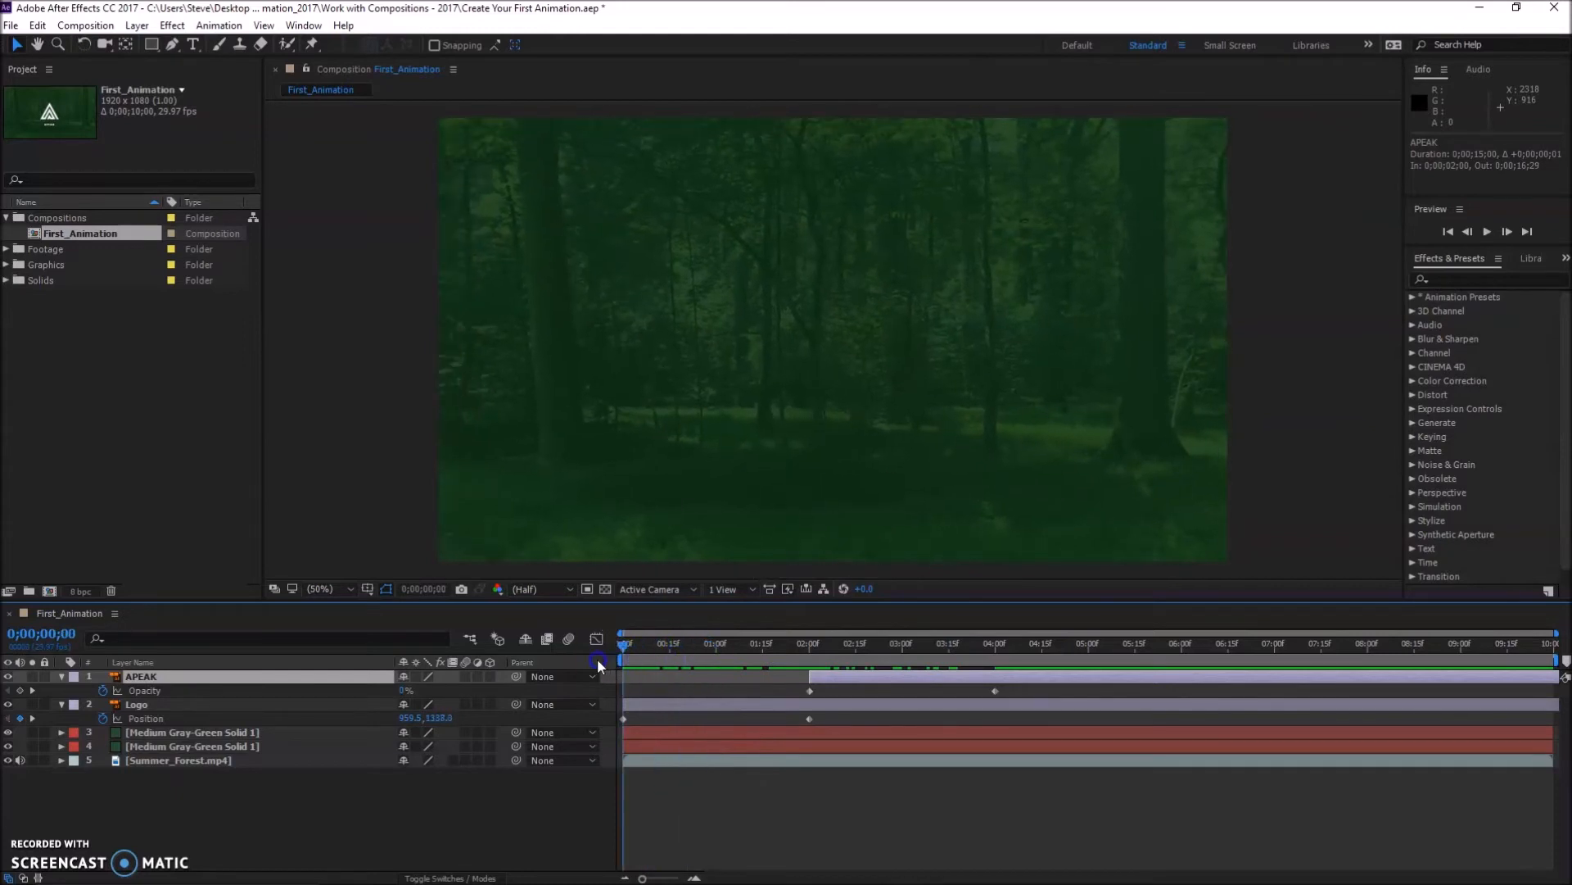
click(142, 720)
click(137, 720)
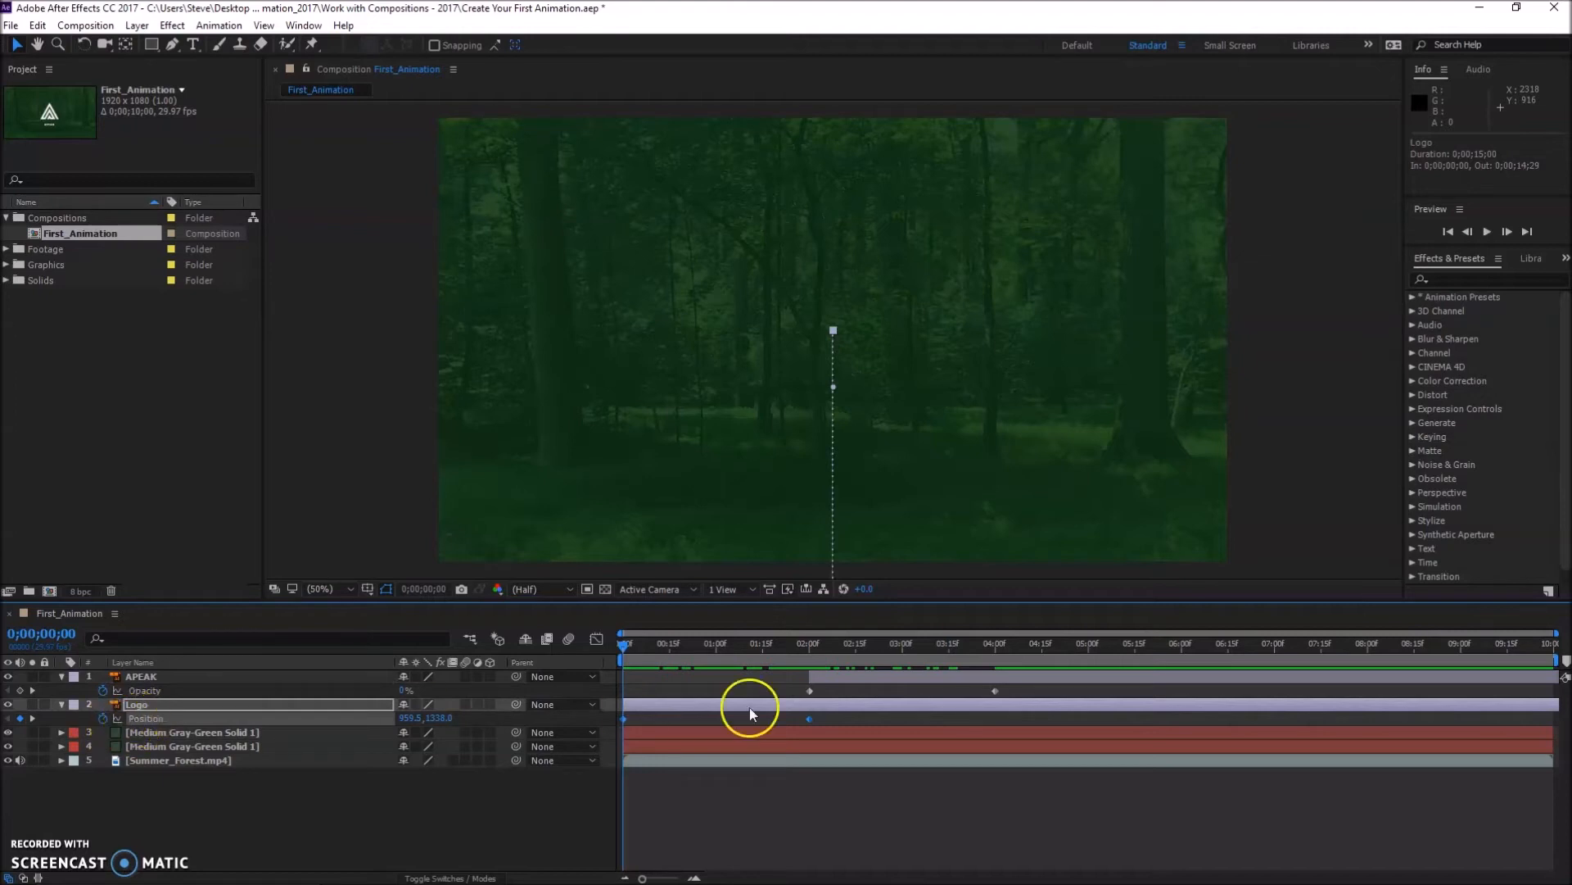
click(631, 722)
mouse_move(626, 724)
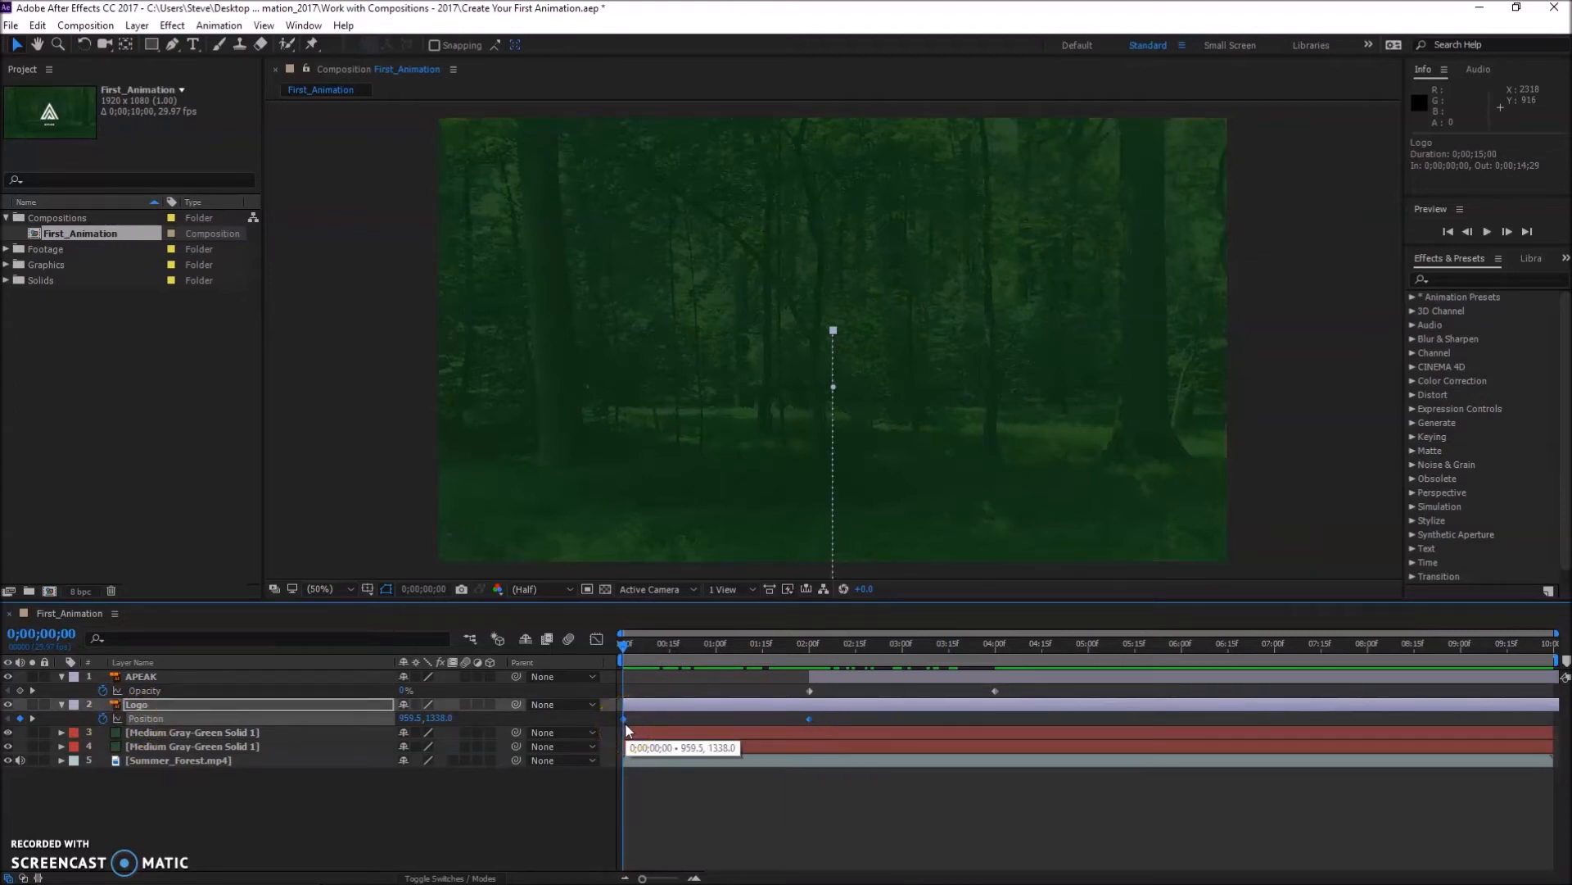
click(597, 693)
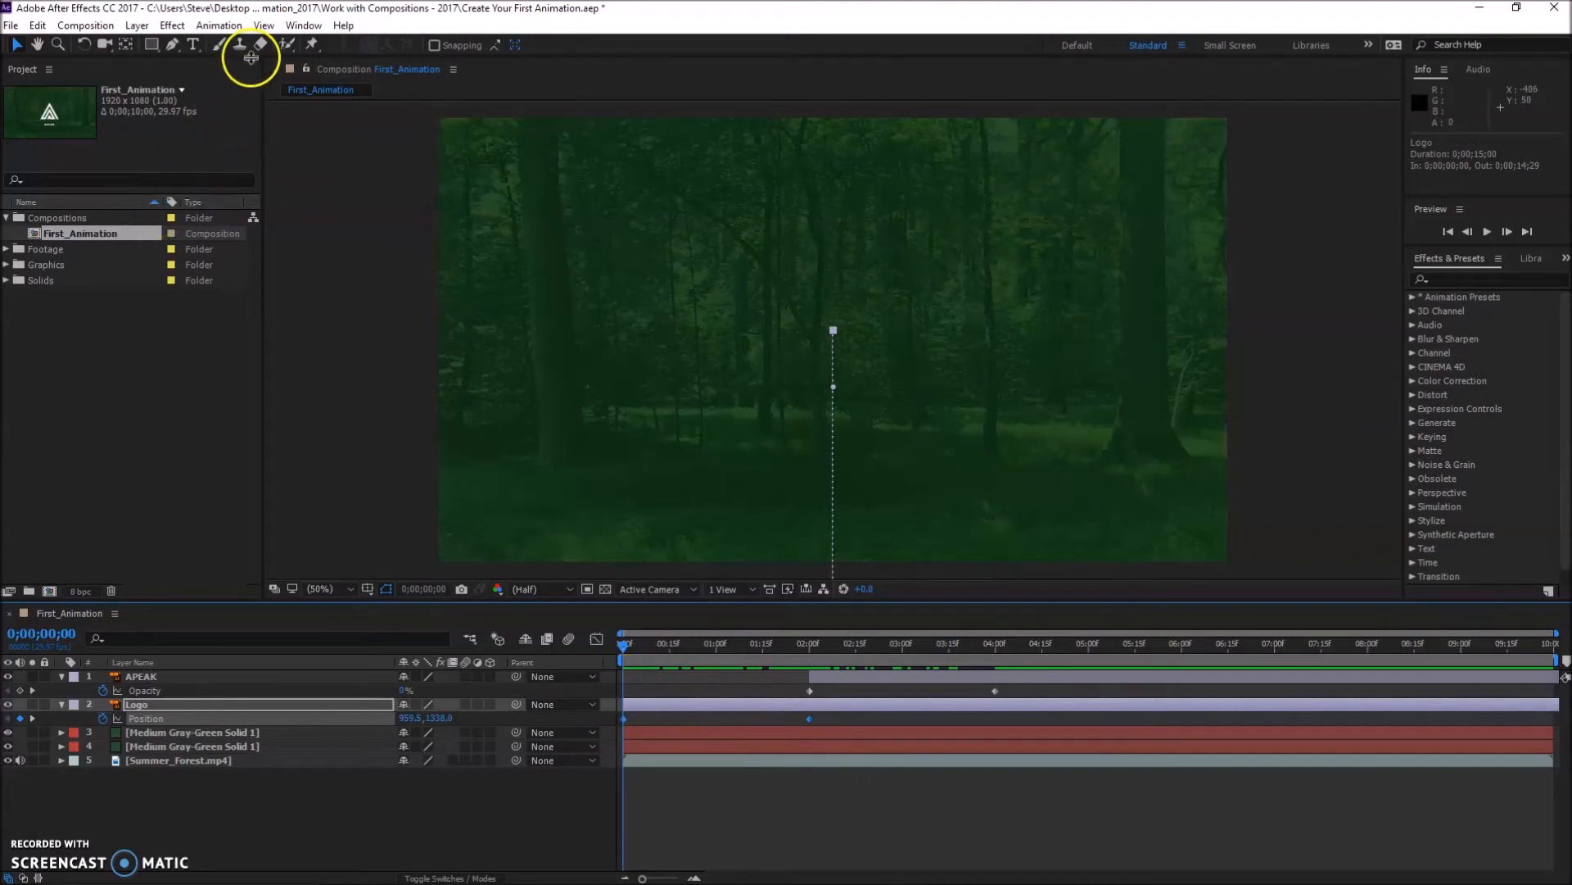
click(221, 27)
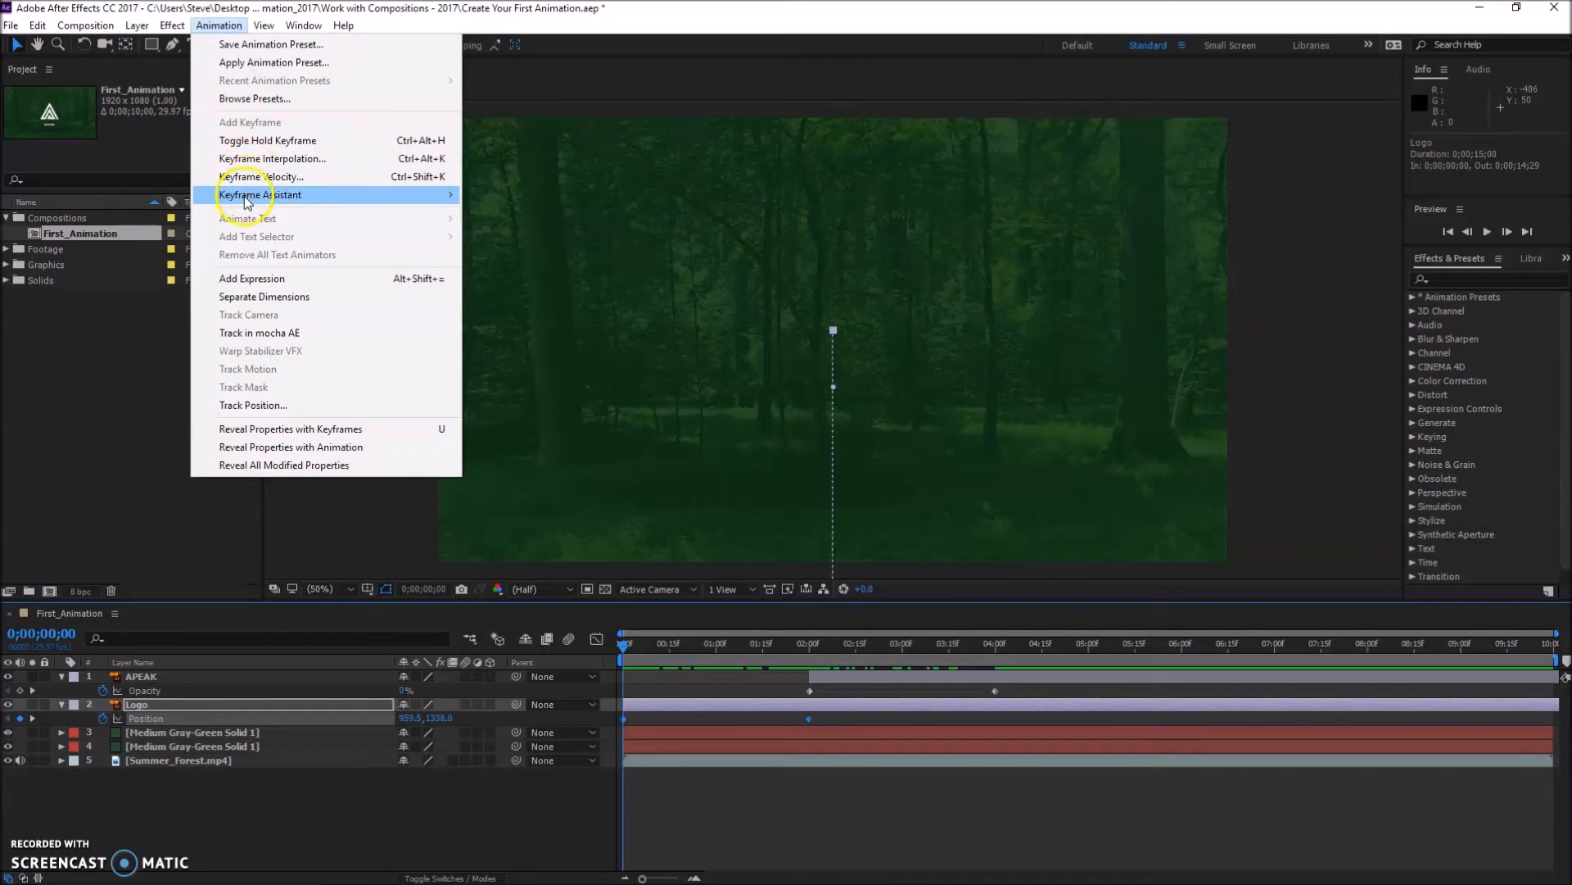
mouse_move(246, 195)
click(507, 232)
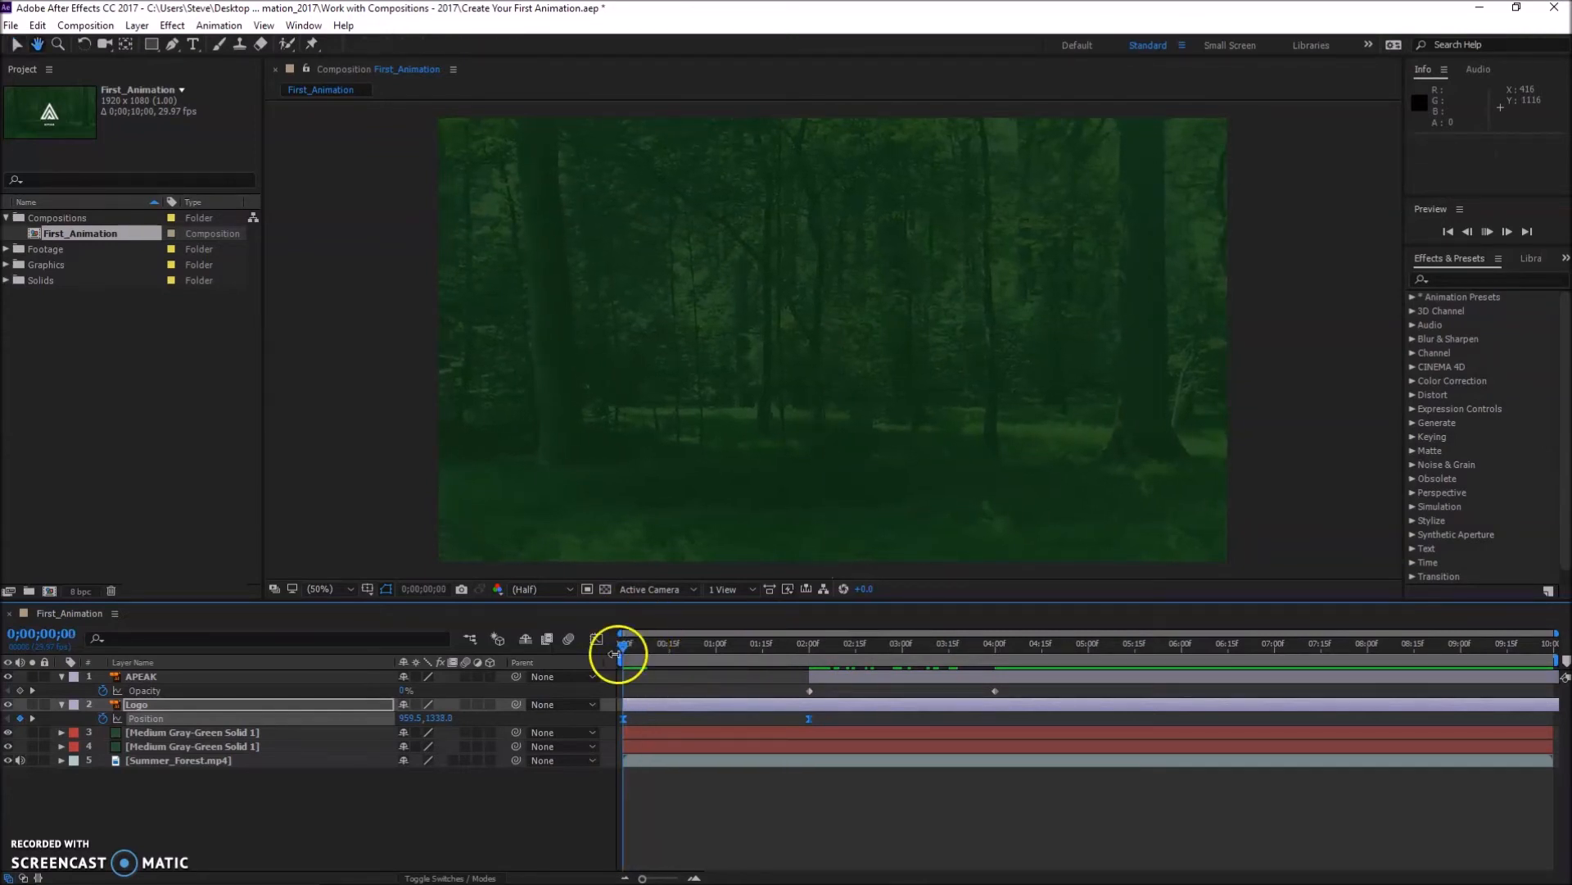
- Play and scrub the animation from the start to check the logo's eased rise and the APEAK text fade
key(space)
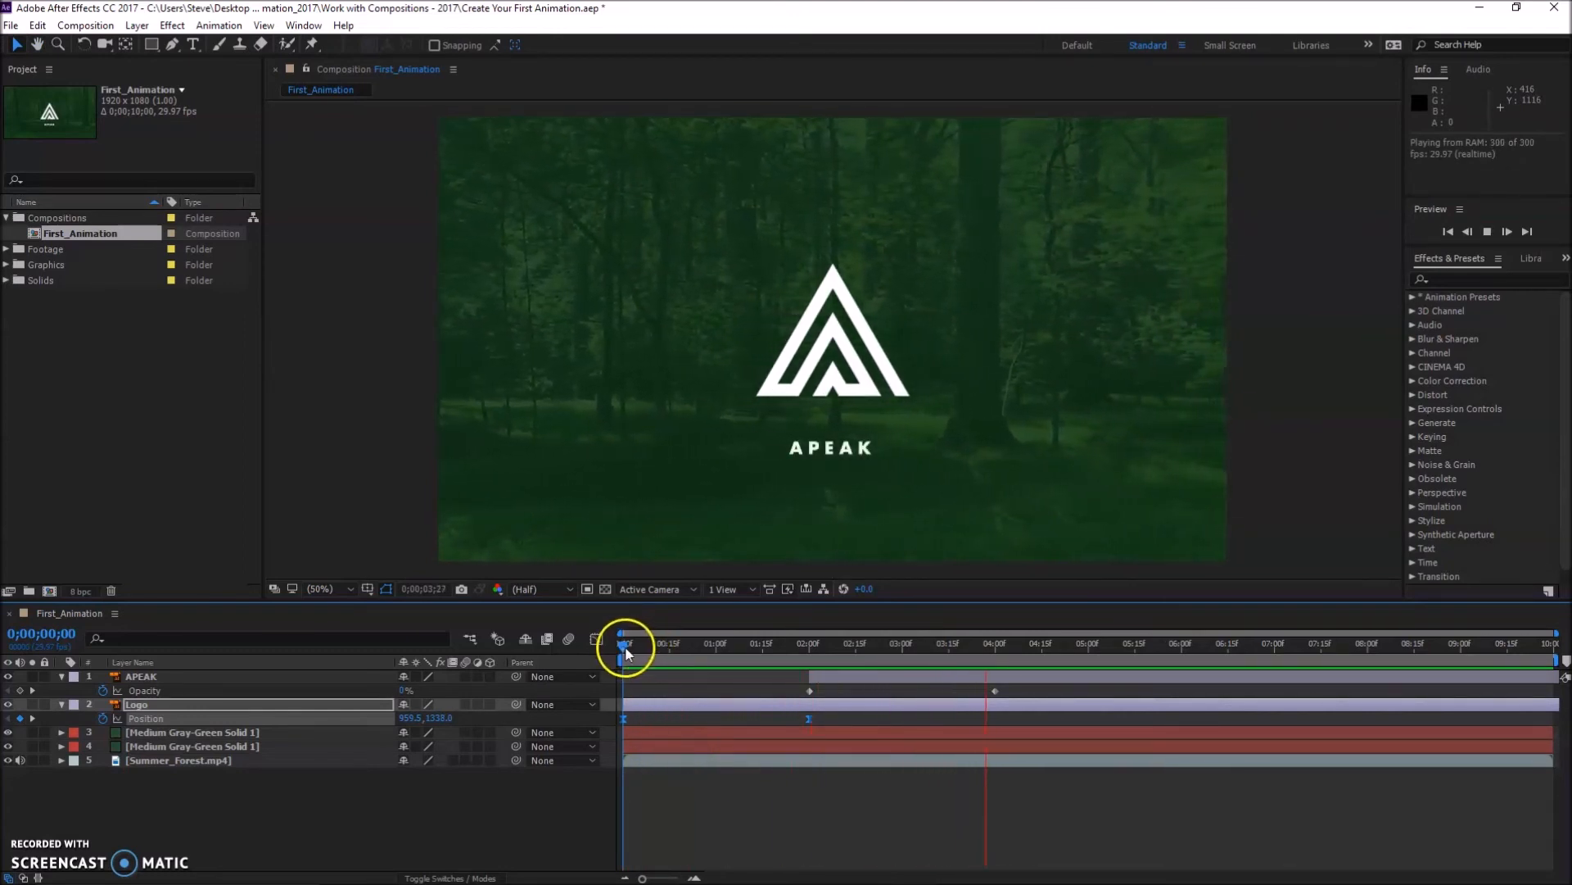
drag(627, 645, 815, 689)
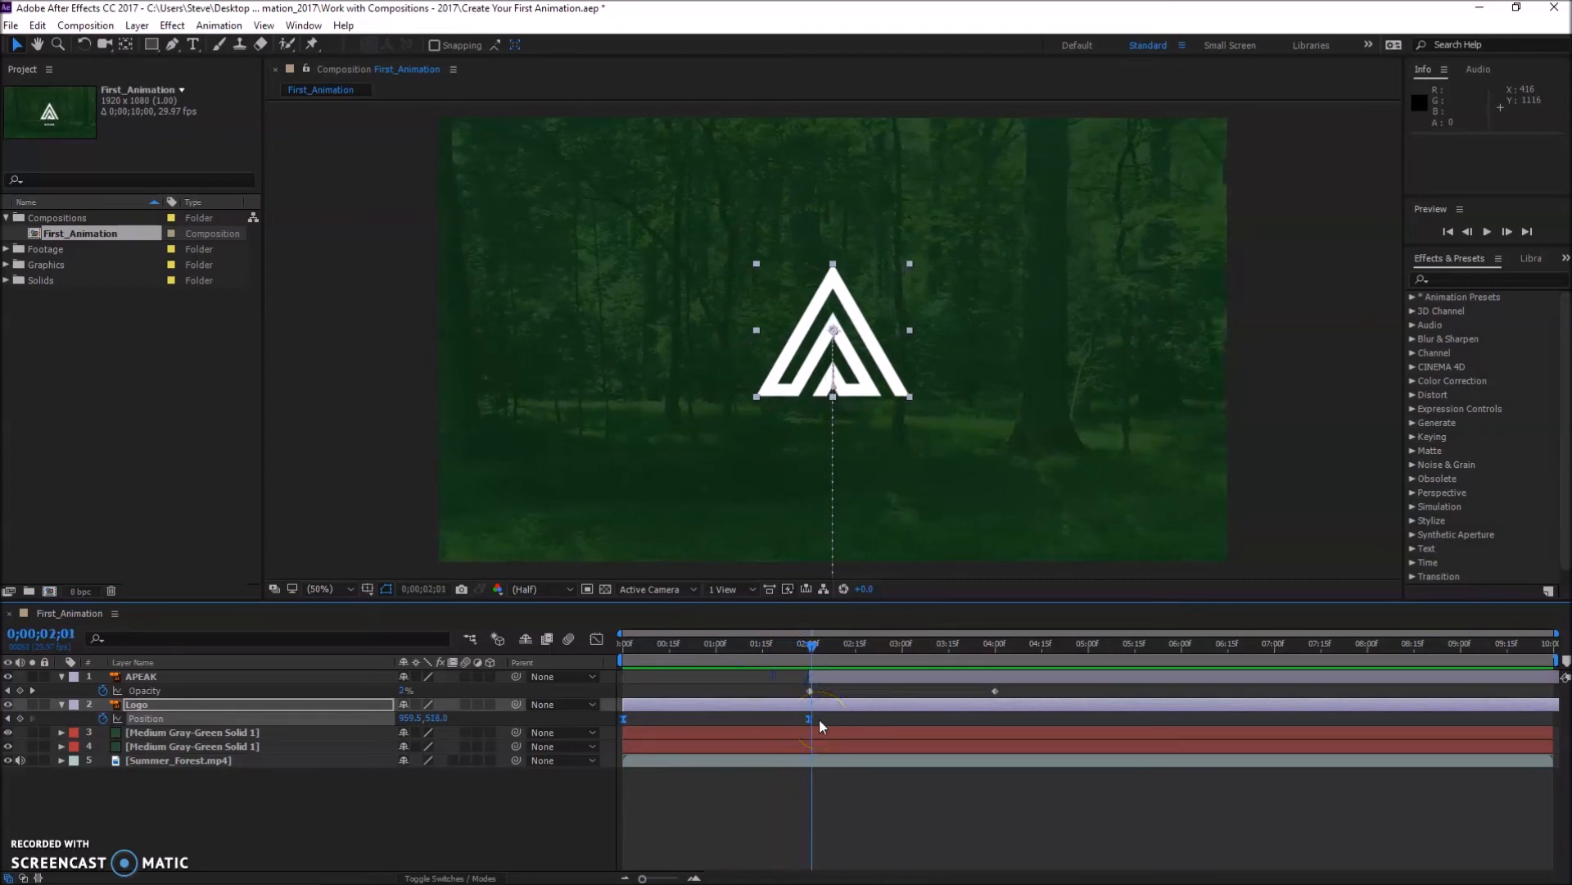
drag(810, 646, 622, 637)
key(space)
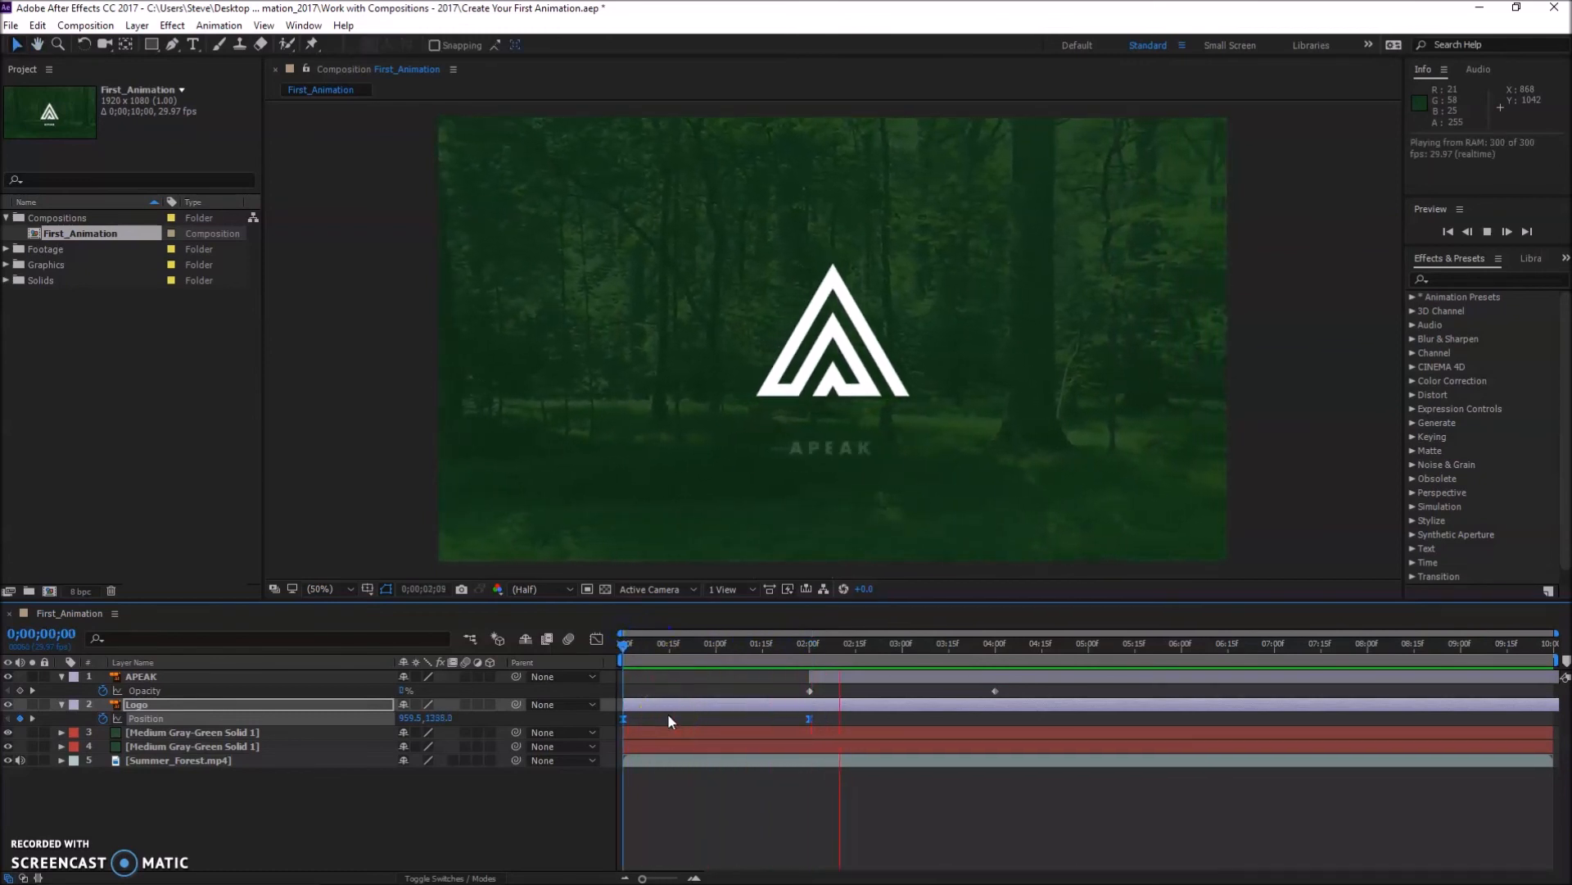
click(744, 814)
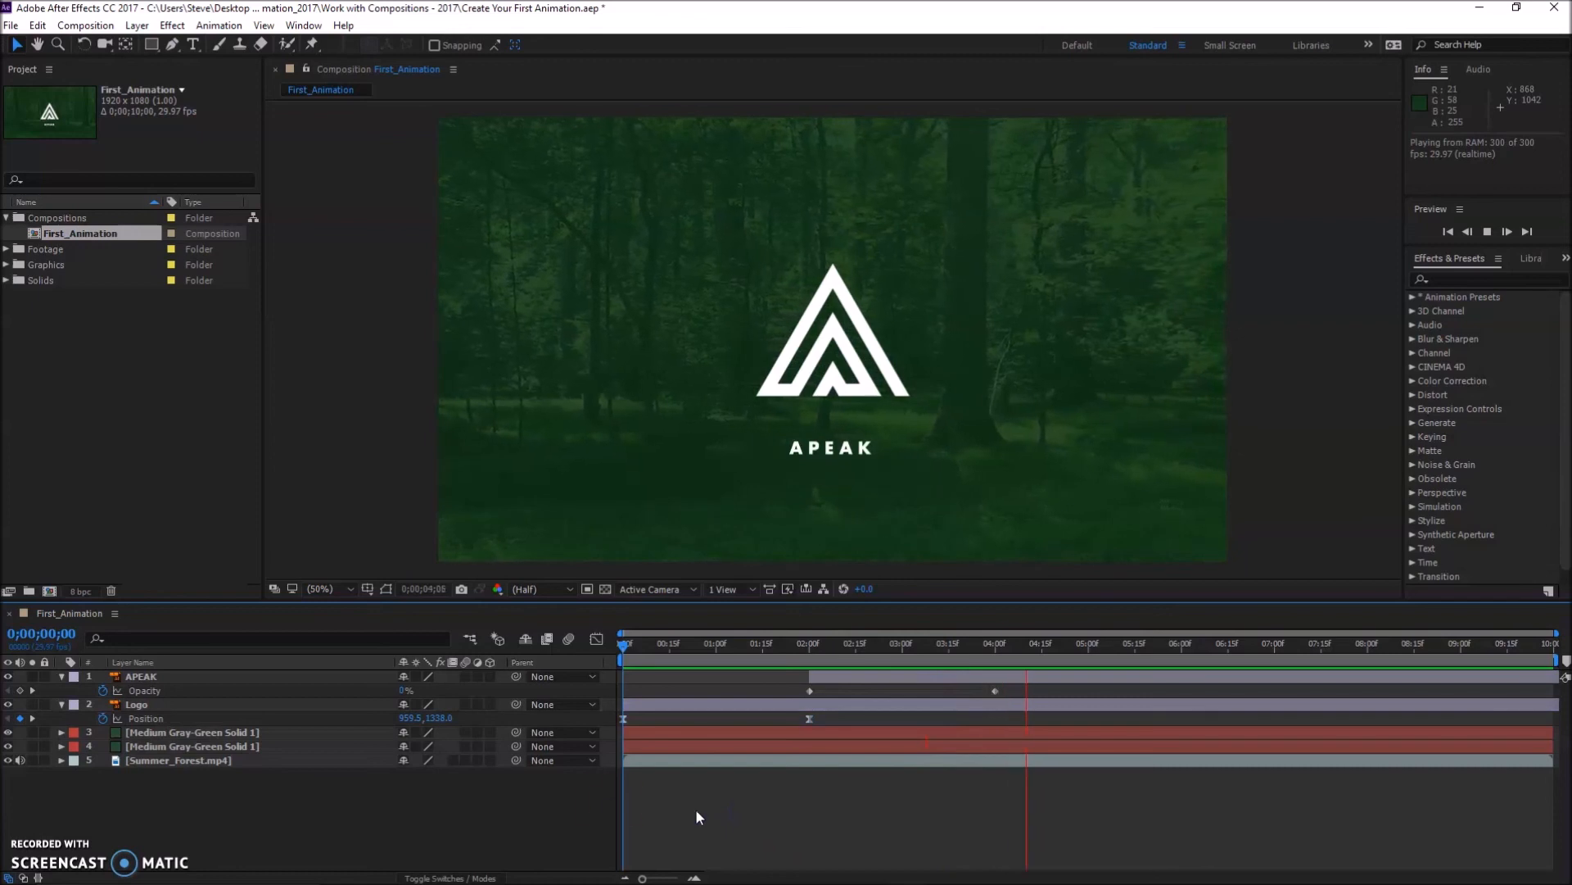
click(744, 803)
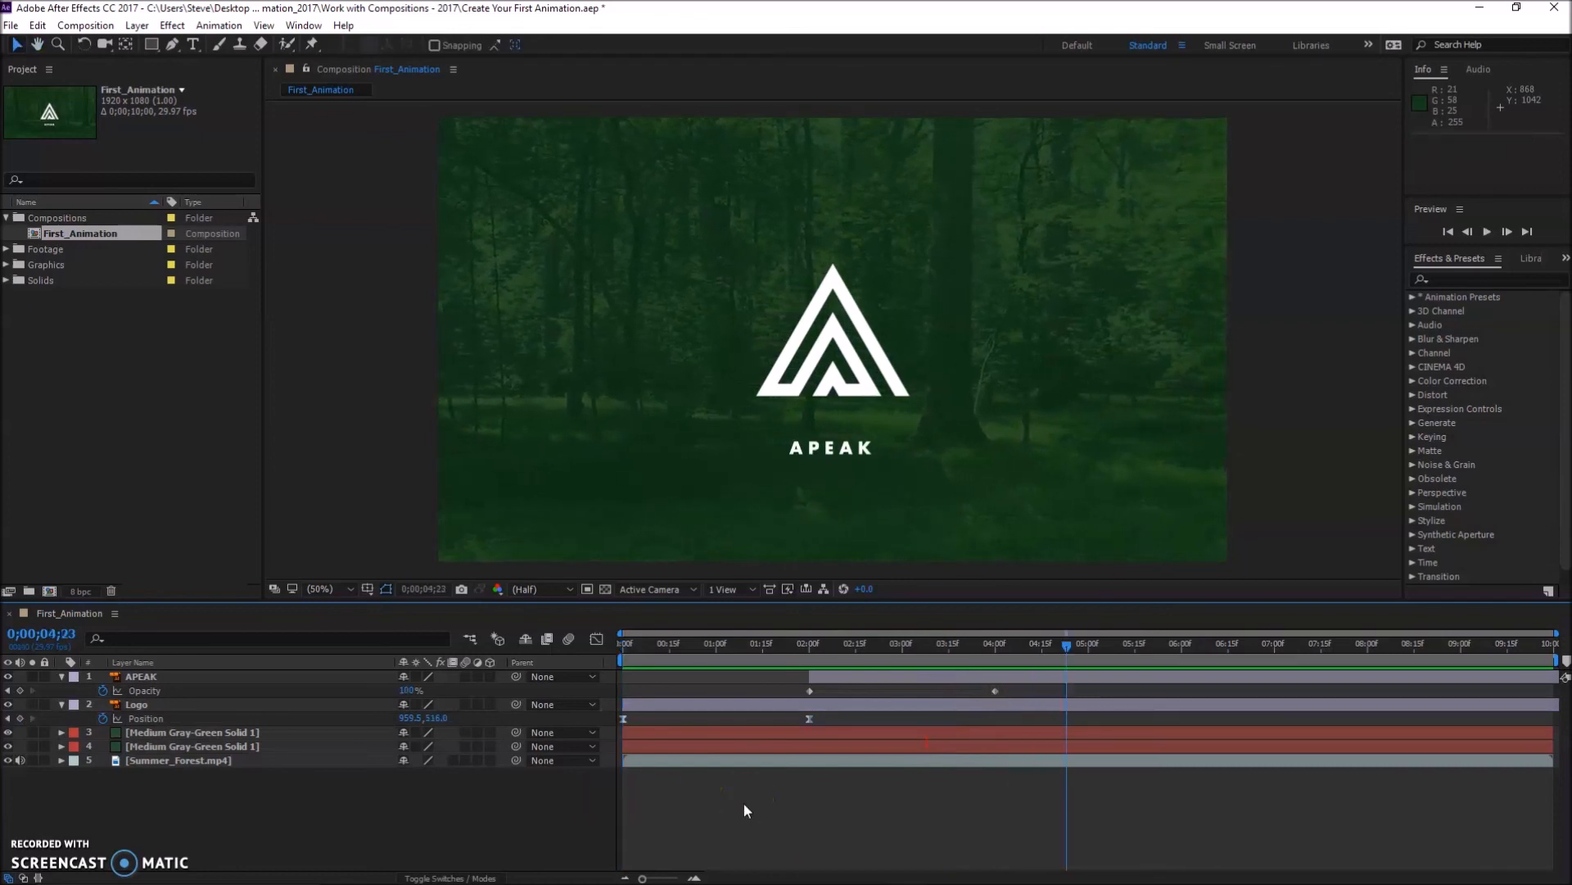